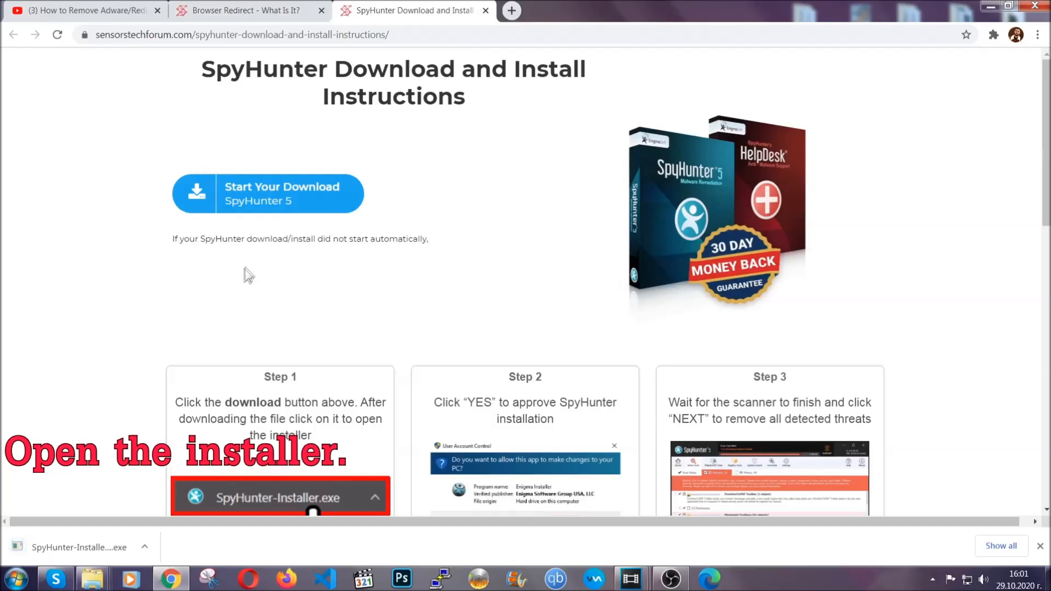
# Launch the downloaded SpyHunter installer and select English as the installation language
pyautogui.click(66, 548)
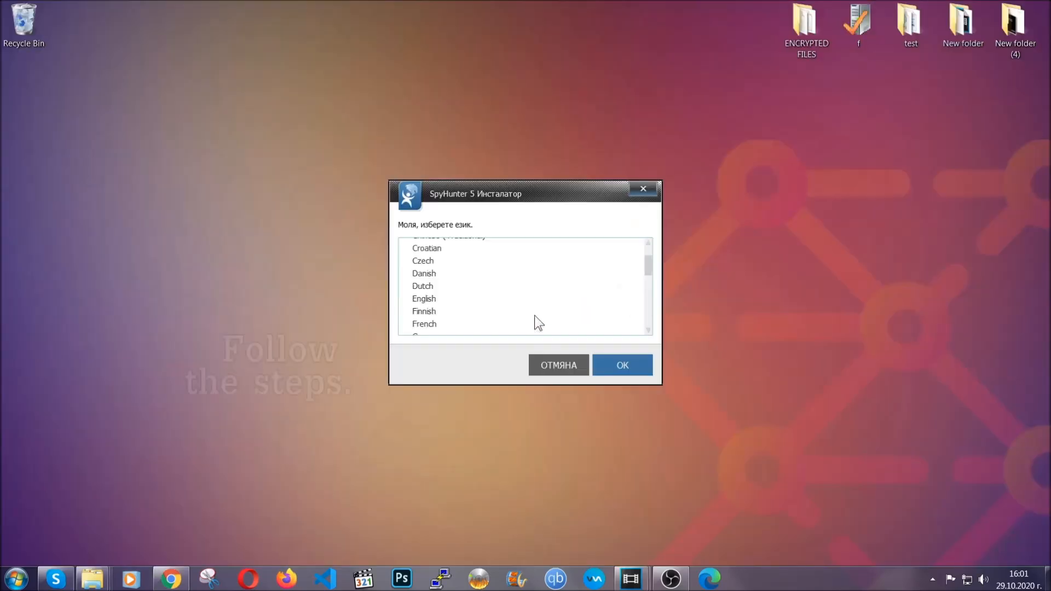
pyautogui.scroll(-2, 536, 318)
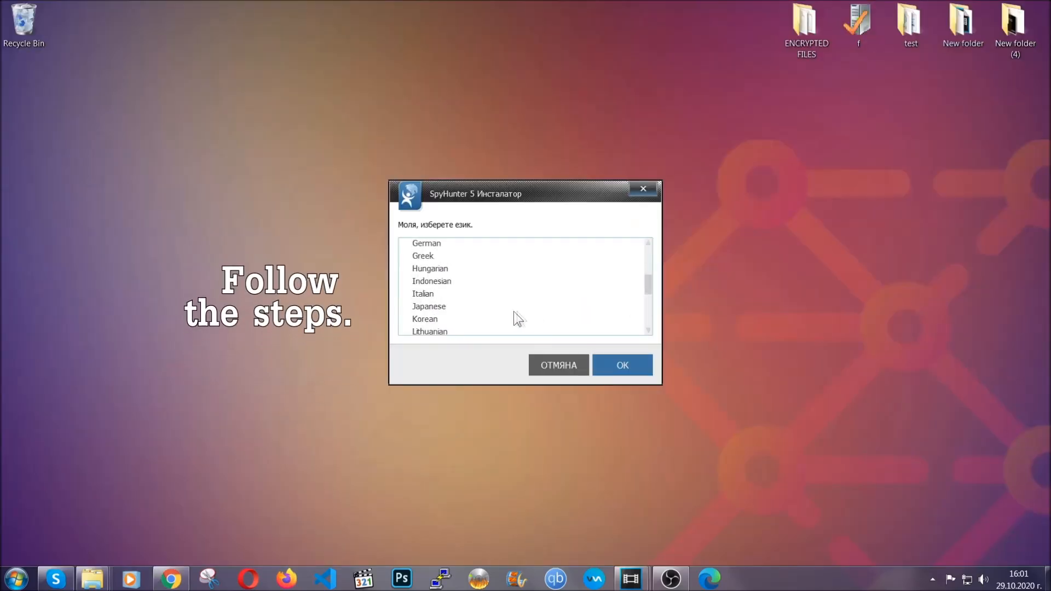
pyautogui.scroll(-2, 536, 323)
pyautogui.scroll(4, 534, 323)
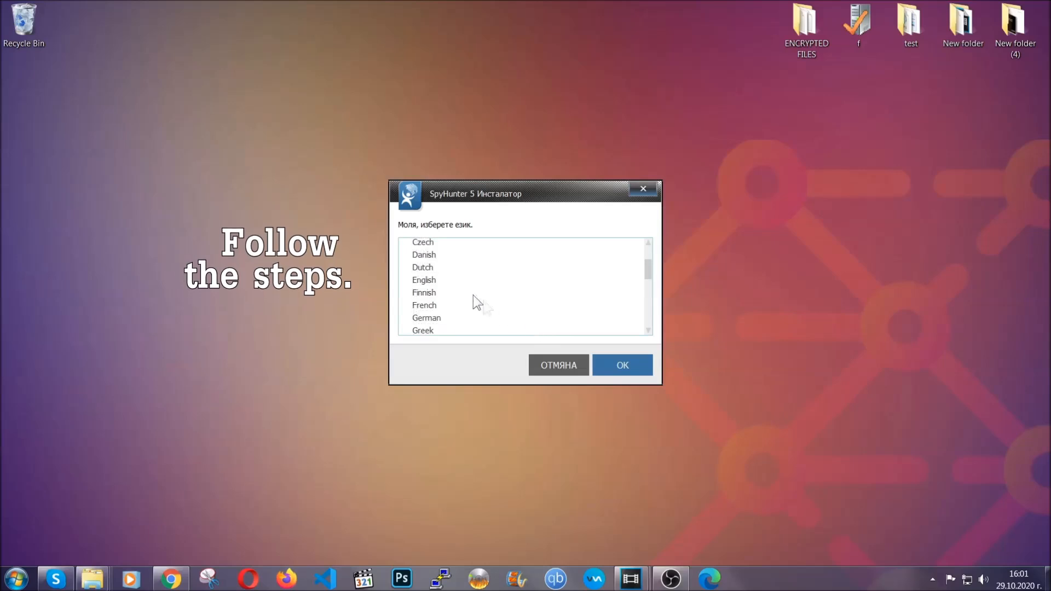
pyautogui.click(437, 281)
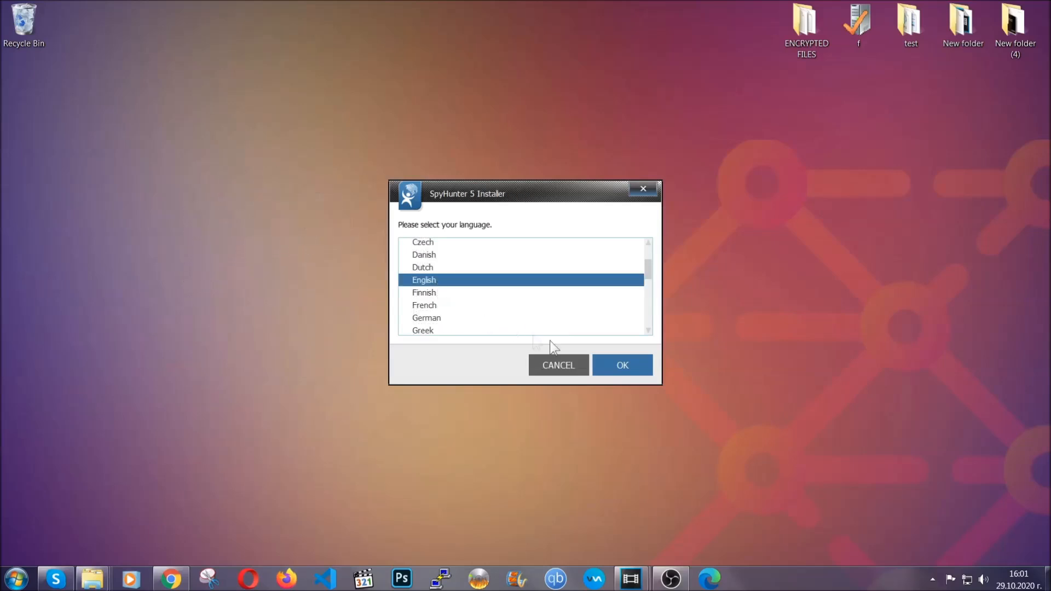
pyautogui.click(617, 365)
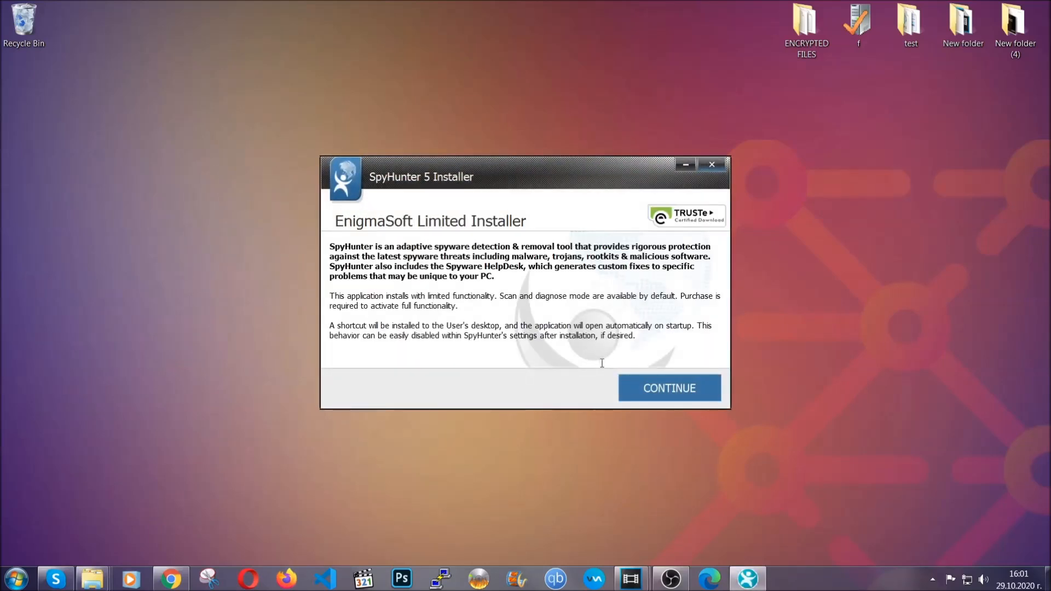
# Accept the EULA and Privacy Policy, install SpyHunter 5 and finish the setup
pyautogui.click(636, 380)
pyautogui.click(616, 357)
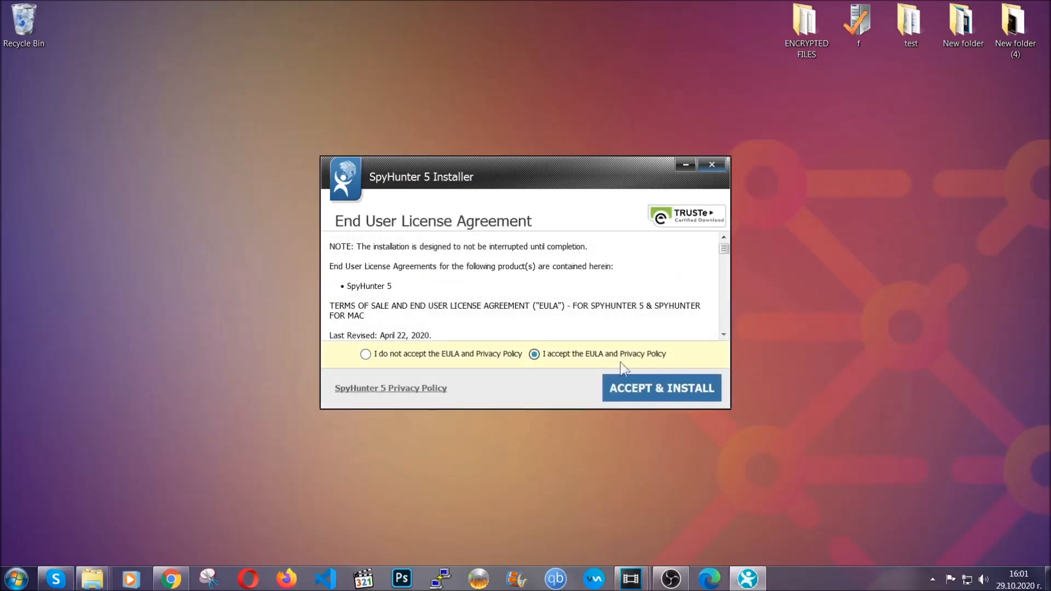
pyautogui.click(633, 385)
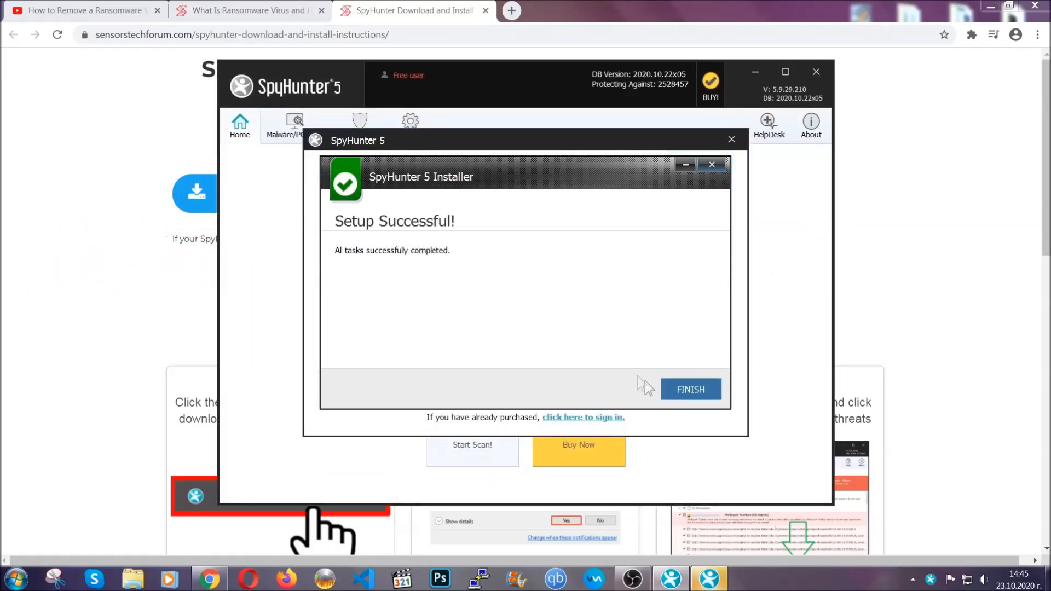
pyautogui.click(674, 390)
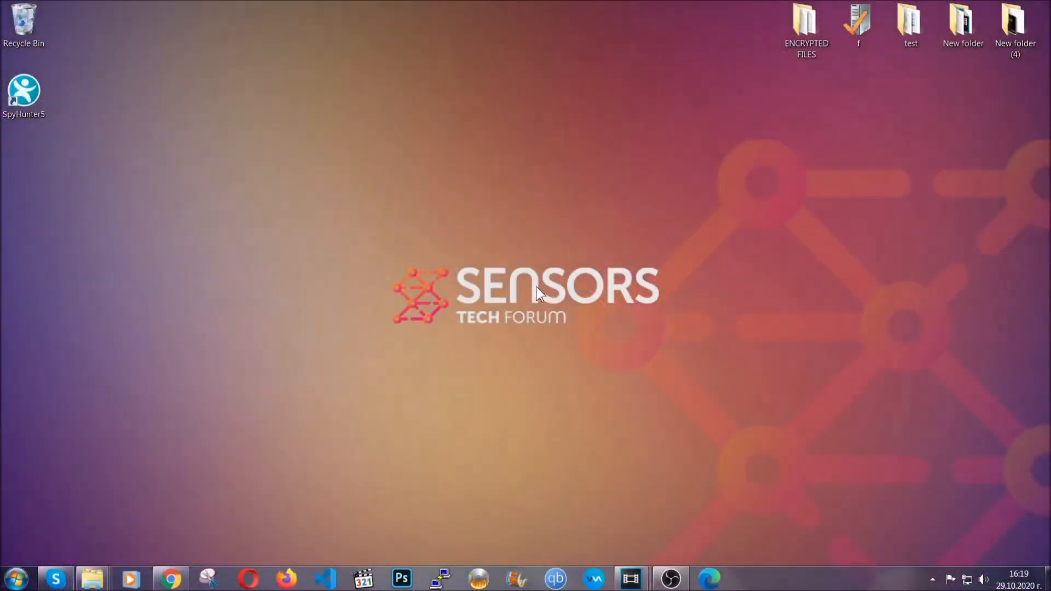
# Run APPWIZ.CPL to open the Windows Programs and Features list
pyautogui.press('super+r')
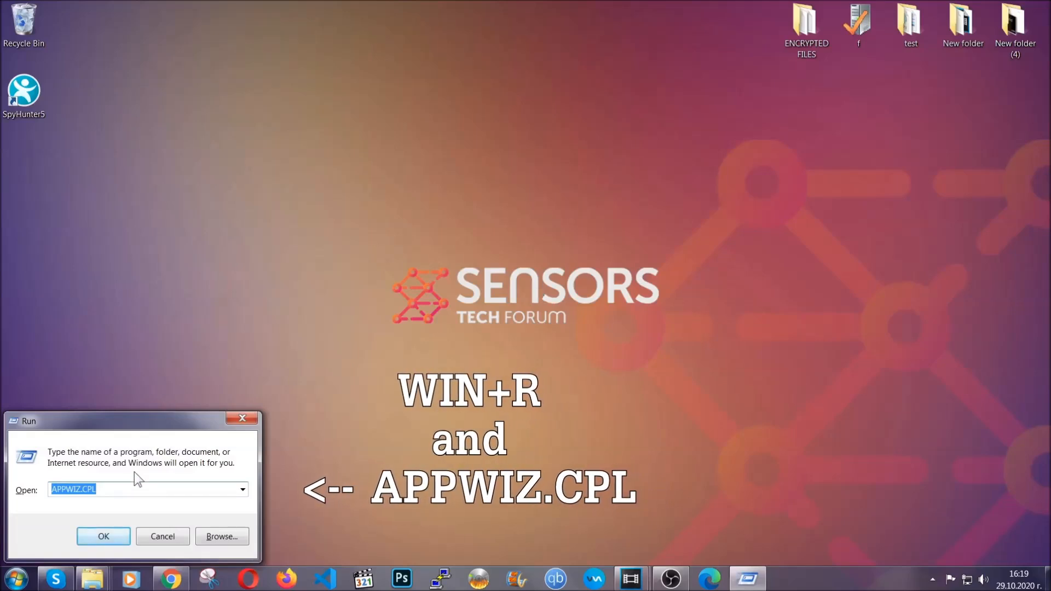
pyautogui.click(110, 491)
pyautogui.moveTo(109, 491); pyautogui.dragTo(21, 492)
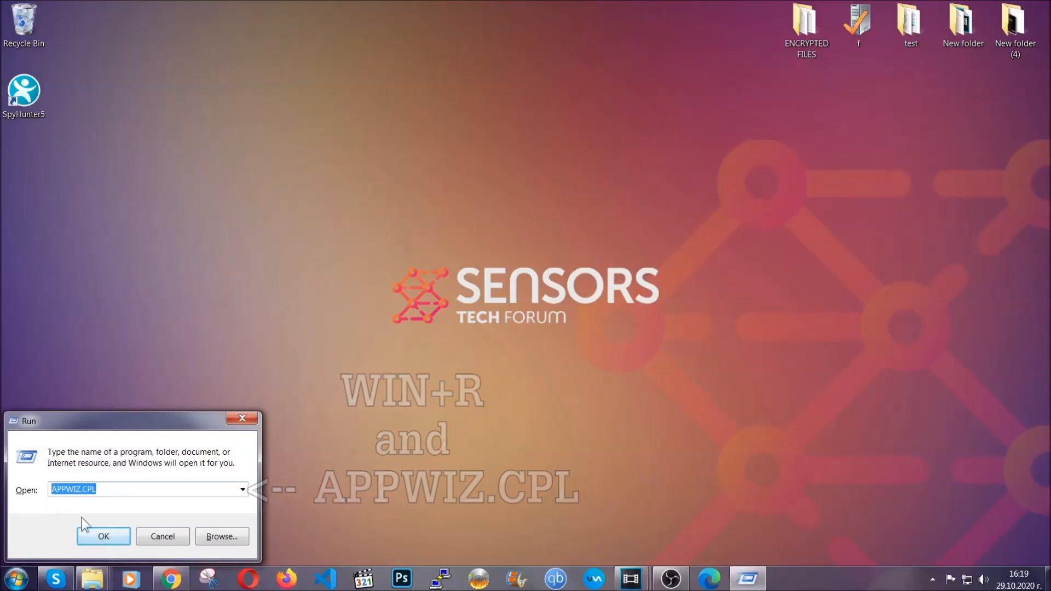
pyautogui.click(103, 531)
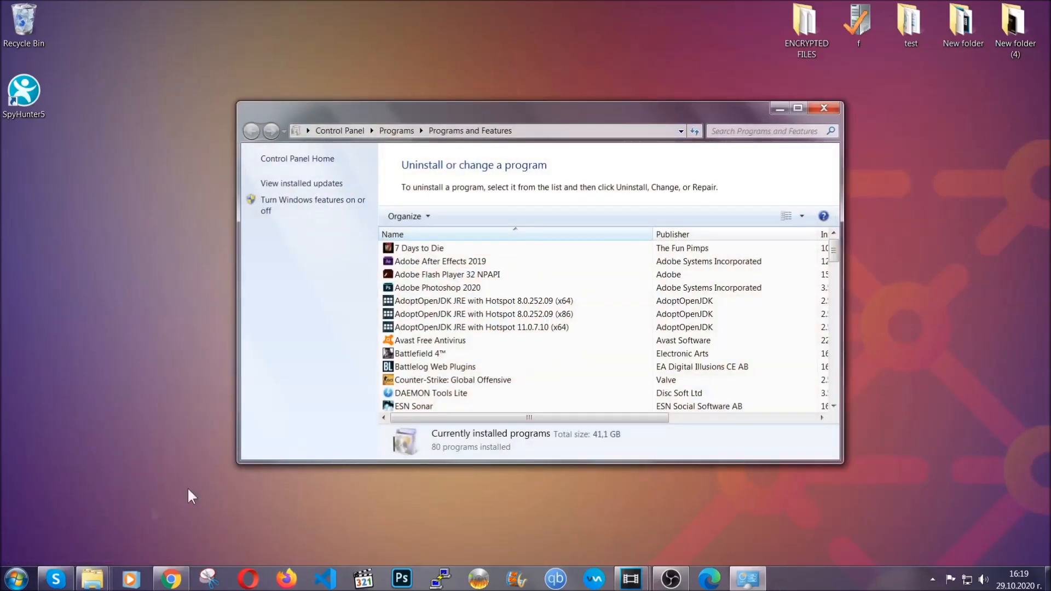
# Uninstall SUSPICIOUS PROGRAM from the list of installed programs and confirm its removal
pyautogui.scroll(-20, 557, 296)
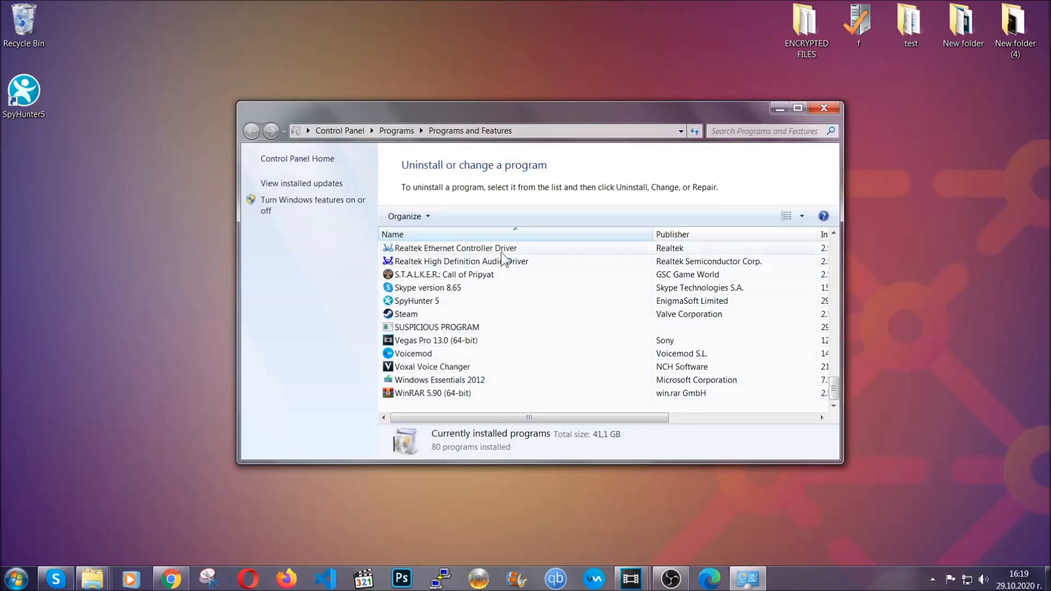
pyautogui.click(442, 327)
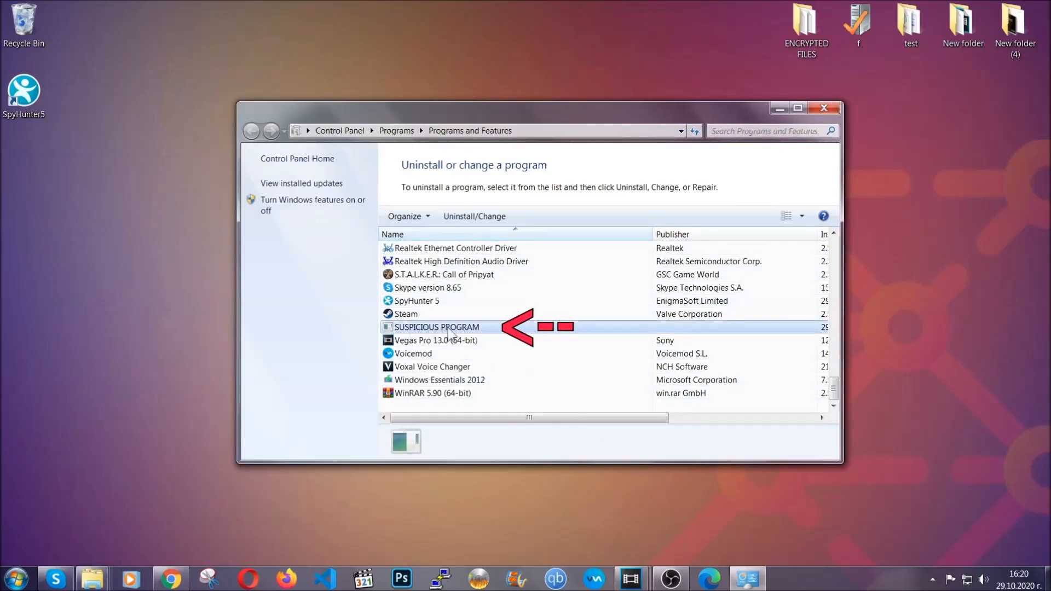
pyautogui.click(466, 216)
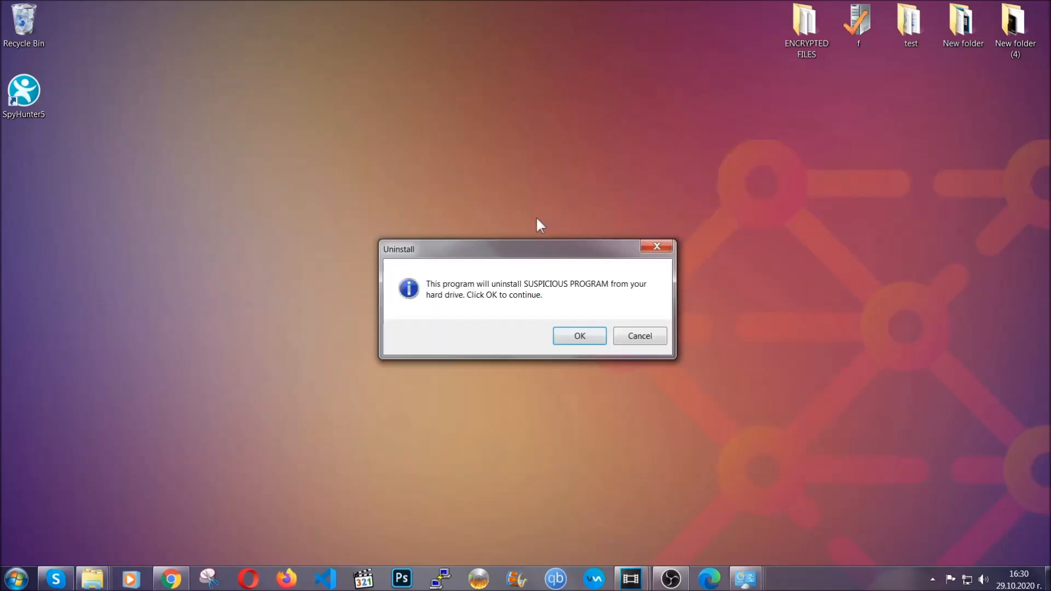
pyautogui.click(575, 337)
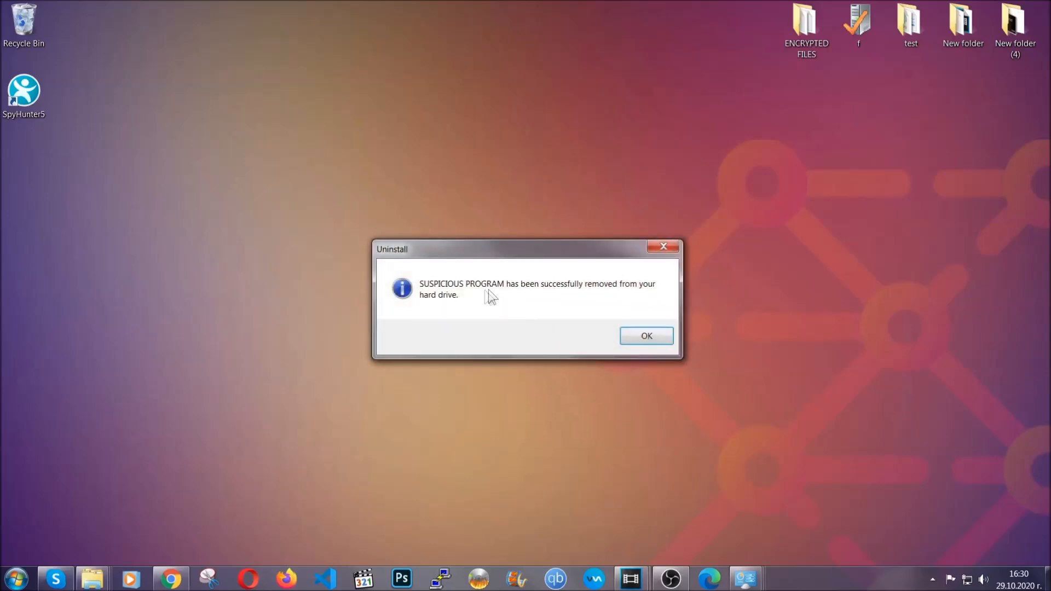
pyautogui.click(630, 333)
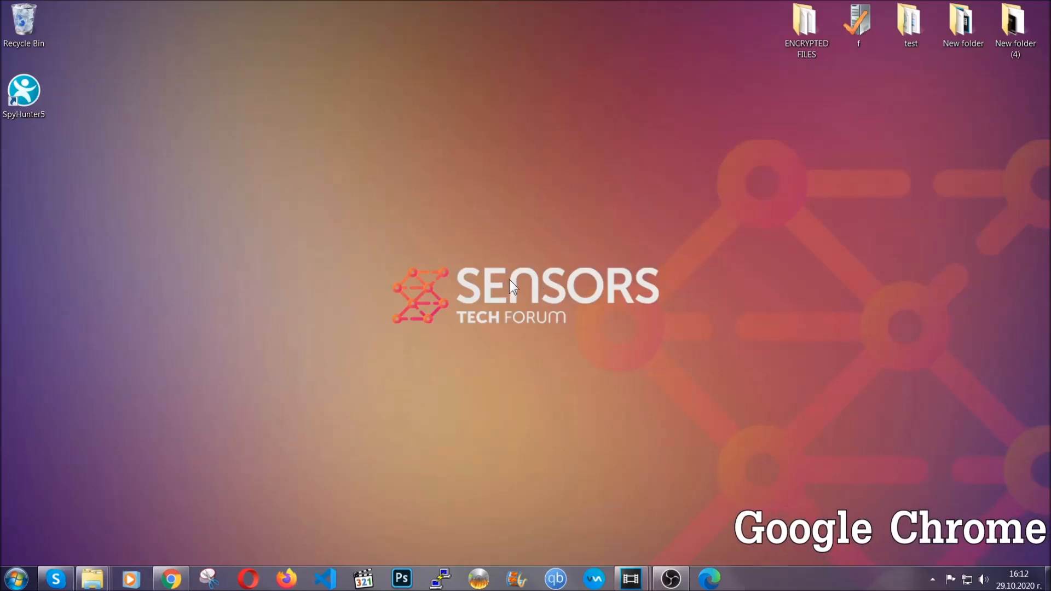
# Switch to Google Chrome and open chrome://settings/clearBrowserData
pyautogui.click(171, 578)
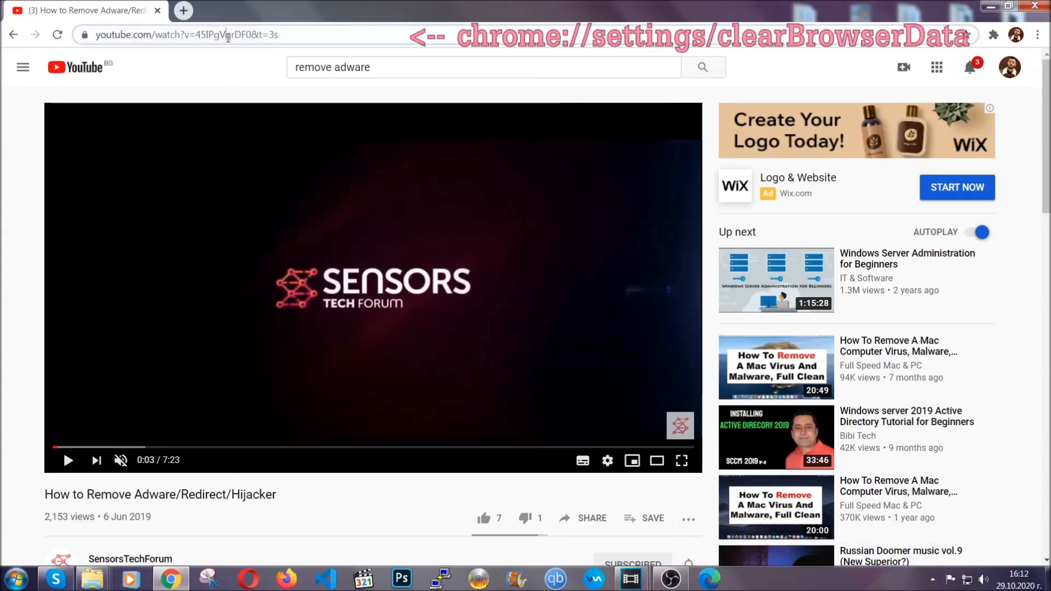
pyautogui.click(228, 35)
pyautogui.write('chrome')
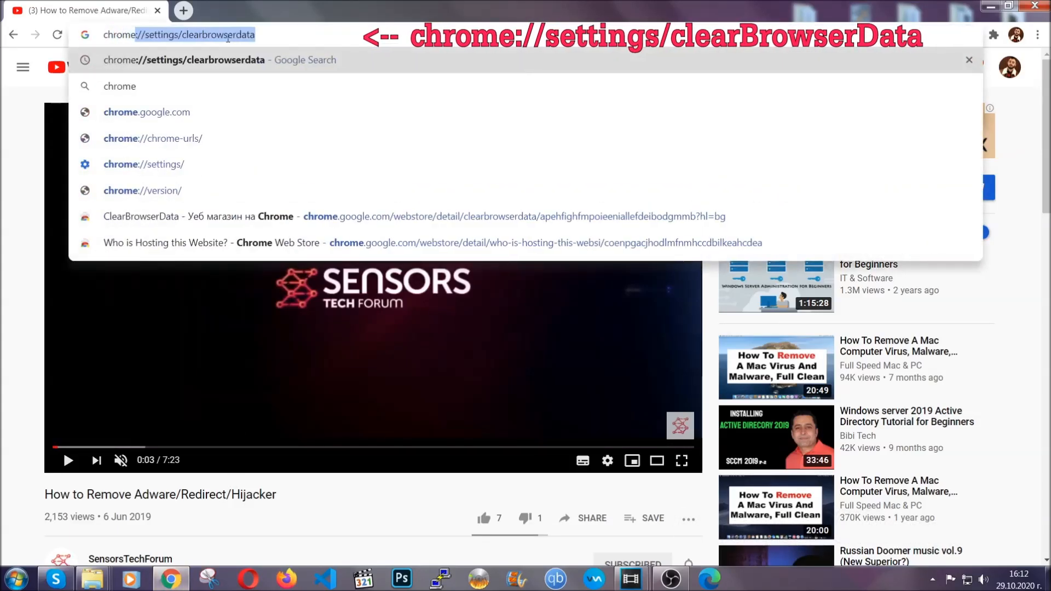
pyautogui.write(':/')
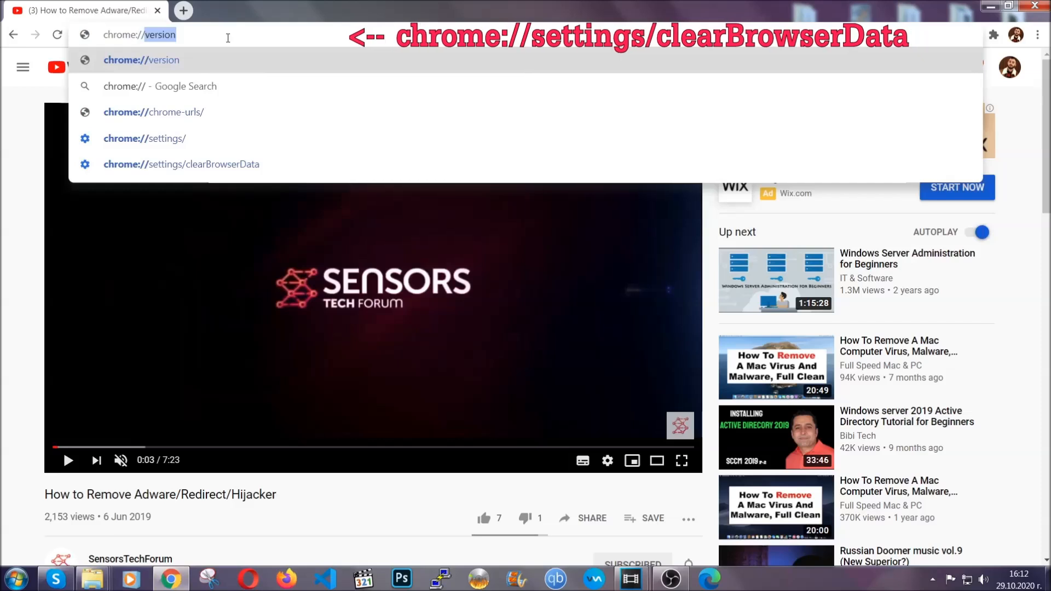
pyautogui.write('/settings/ce')
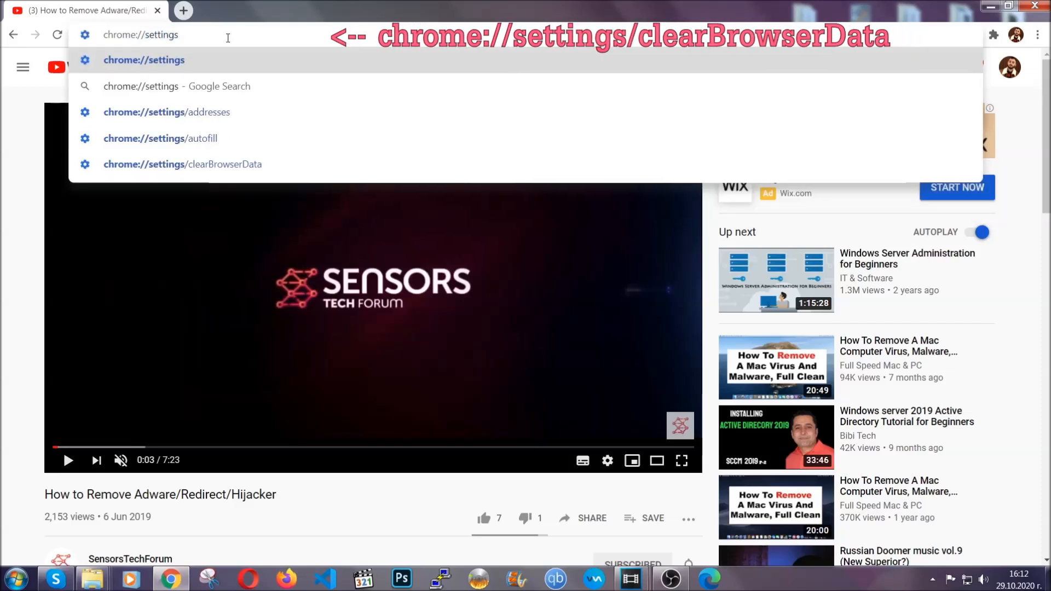
pyautogui.press('BackSpace')
pyautogui.write('lear')
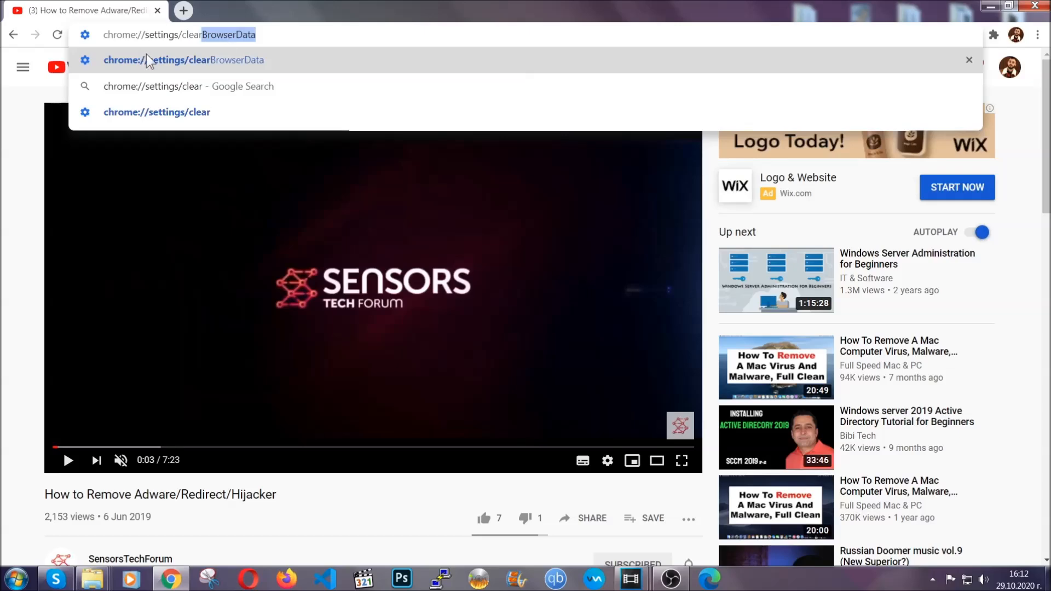
pyautogui.click(157, 62)
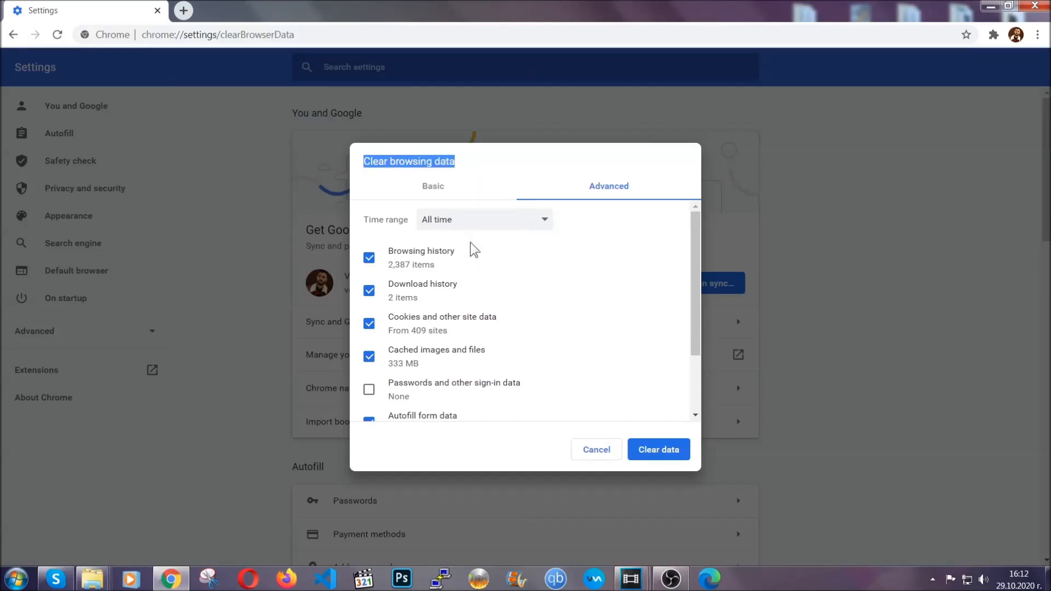
# Clear the browsing data with the time range set to All time, excluding passwords and other sign-in data
pyautogui.click(477, 229)
pyautogui.click(464, 280)
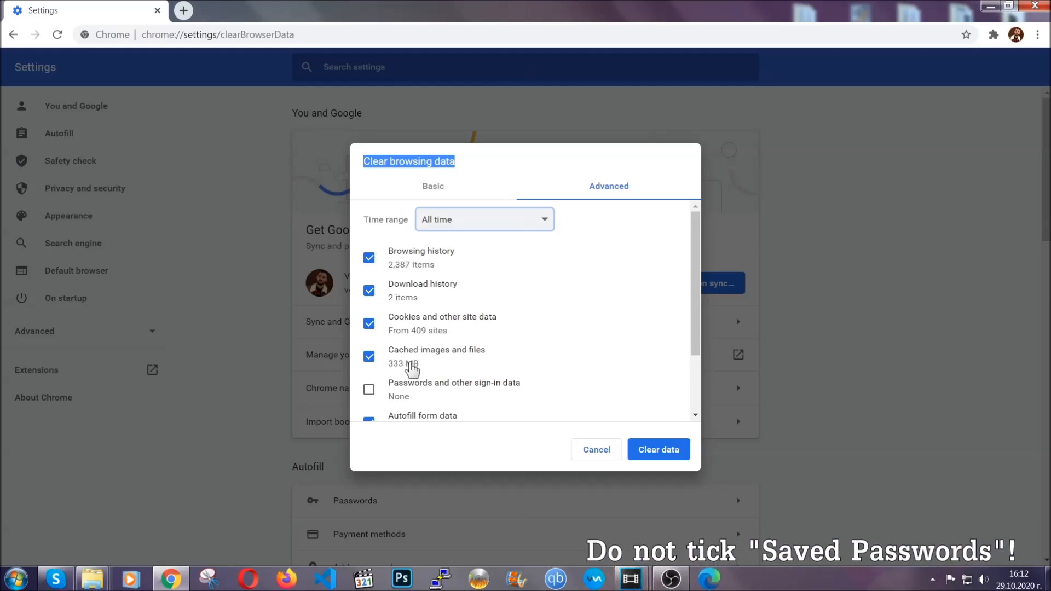
pyautogui.scroll(-1, 434, 372)
pyautogui.scroll(-2, 434, 372)
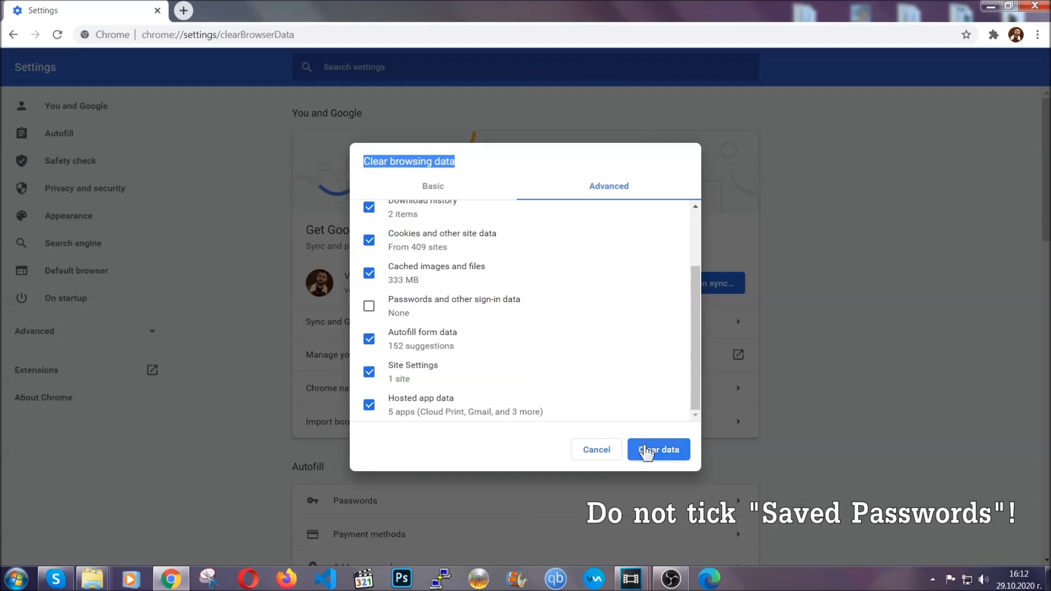
pyautogui.click(647, 450)
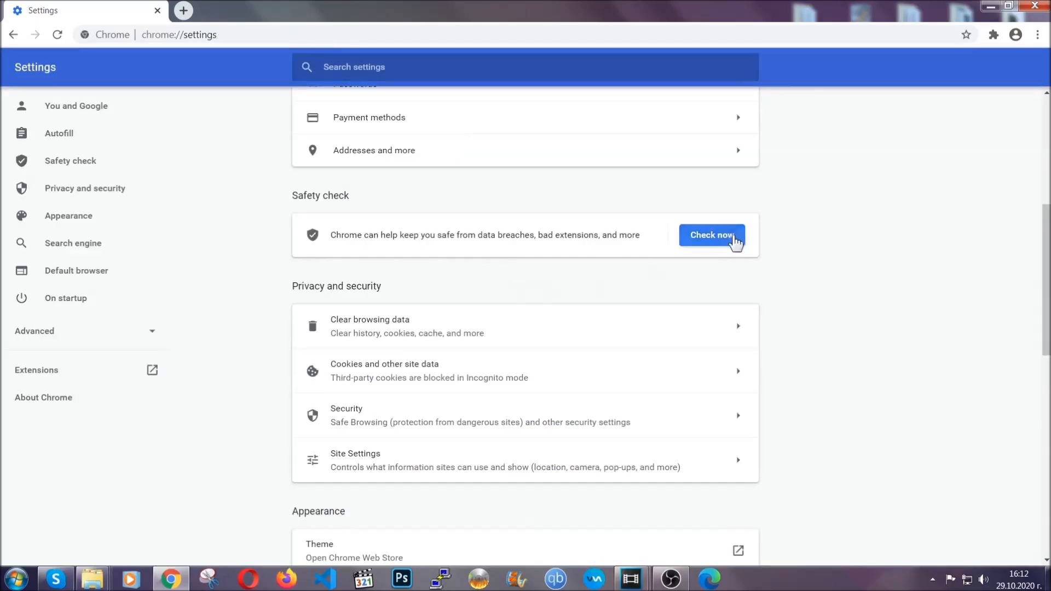
# Remove the Bulk Media Downloader extension on Chrome's Extensions page and minimize the browser
pyautogui.click(1038, 36)
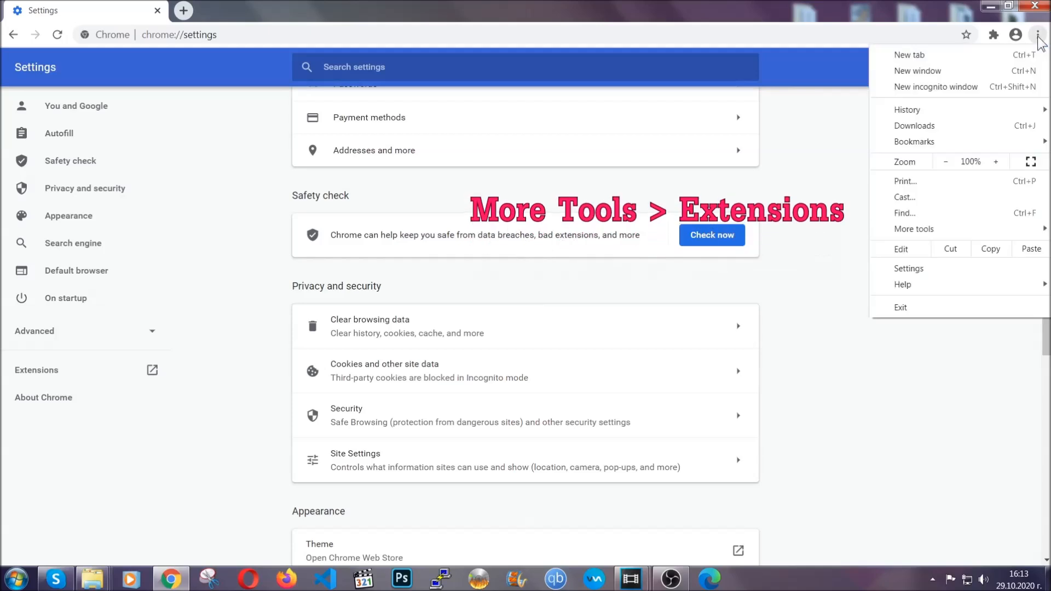
pyautogui.moveTo(961, 223)
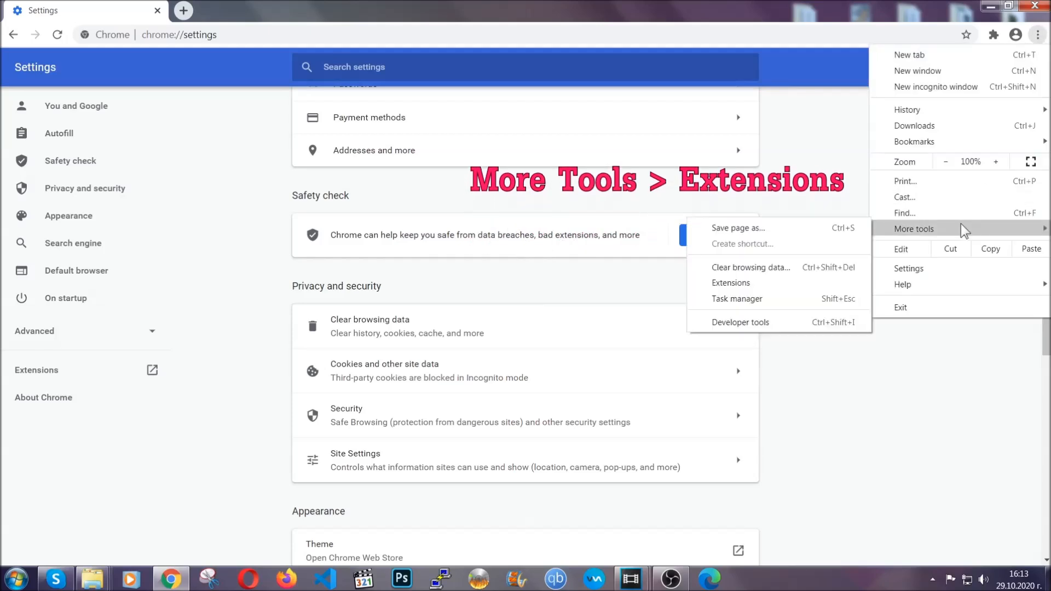
pyautogui.click(732, 283)
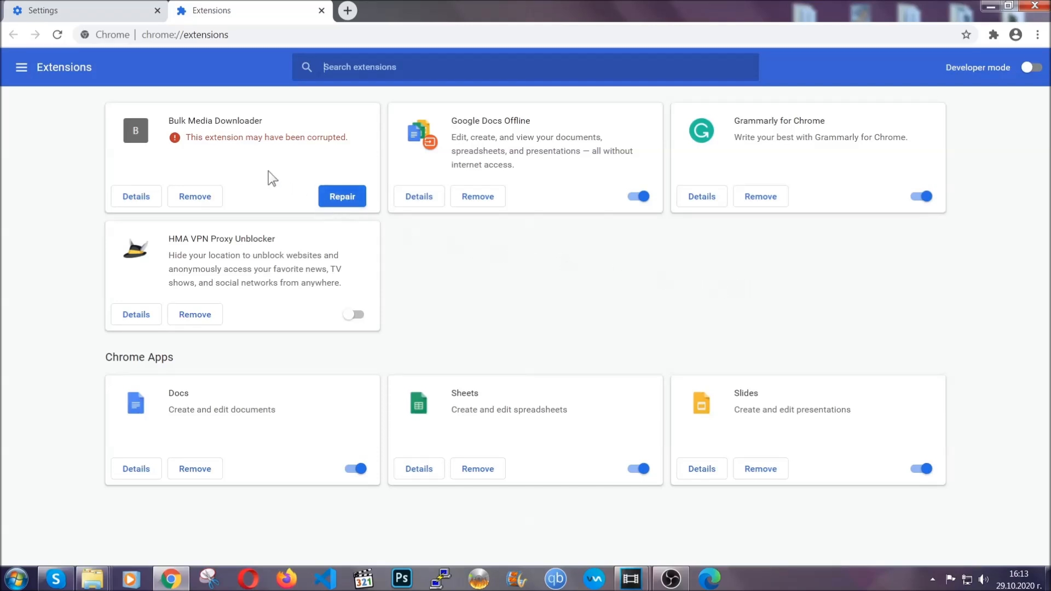
pyautogui.click(203, 197)
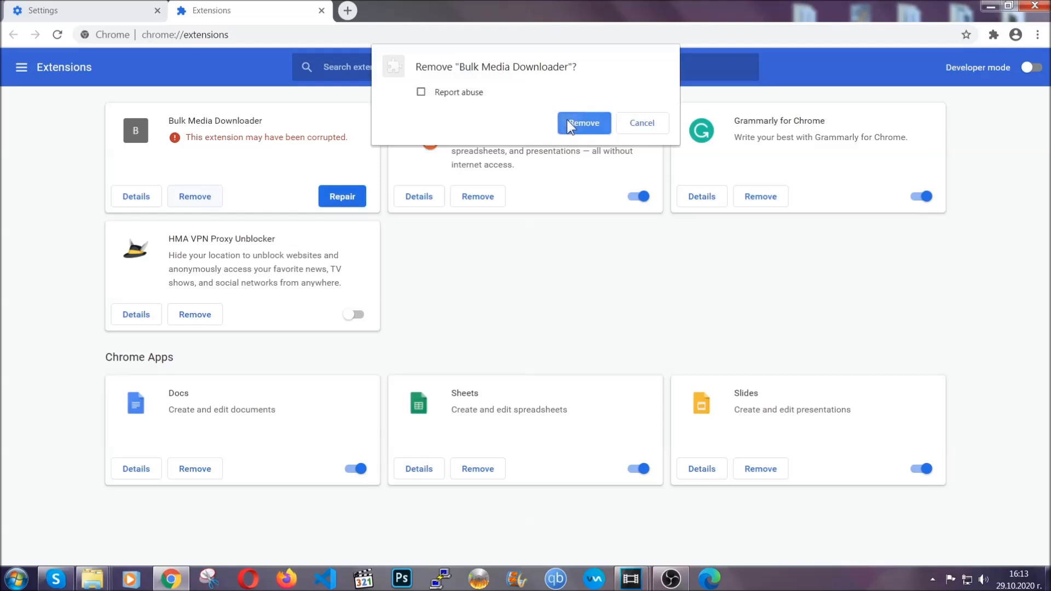
pyautogui.click(569, 123)
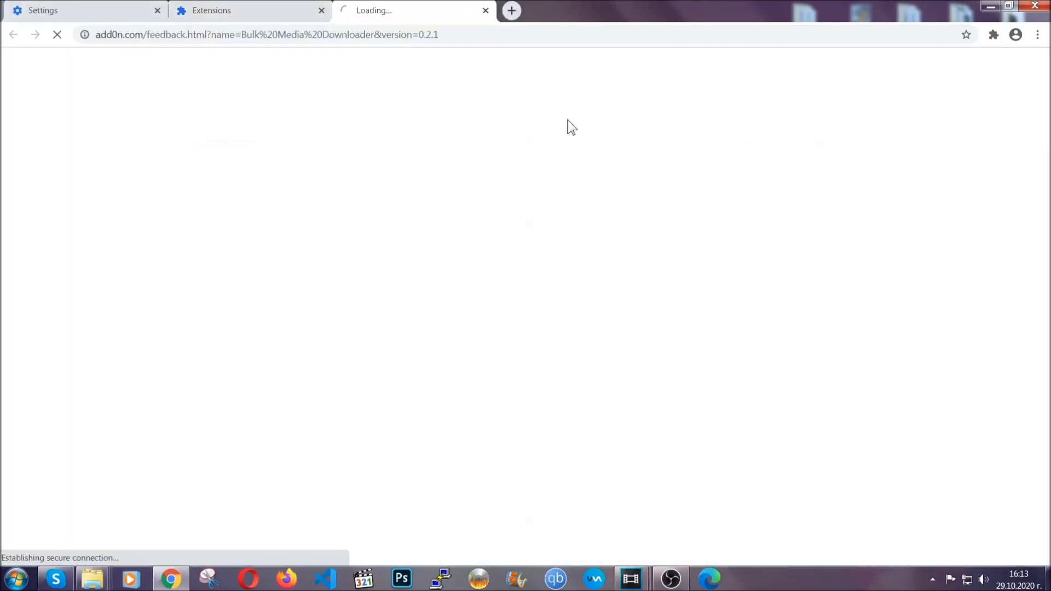
pyautogui.click(268, 11)
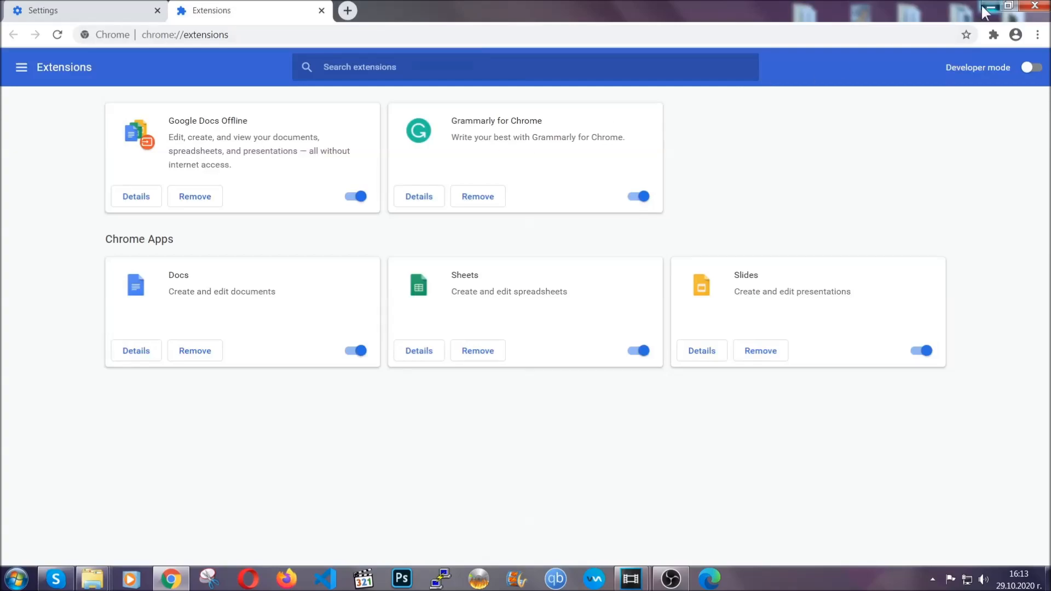
pyautogui.click(987, 8)
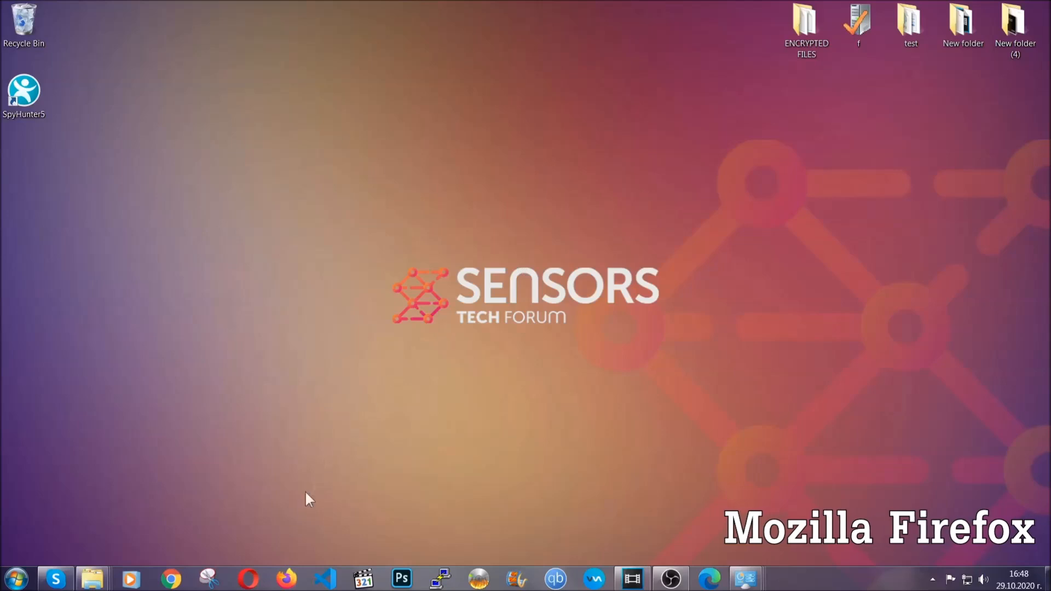
# Switch to Mozilla Firefox and open the about:support page
pyautogui.click(287, 572)
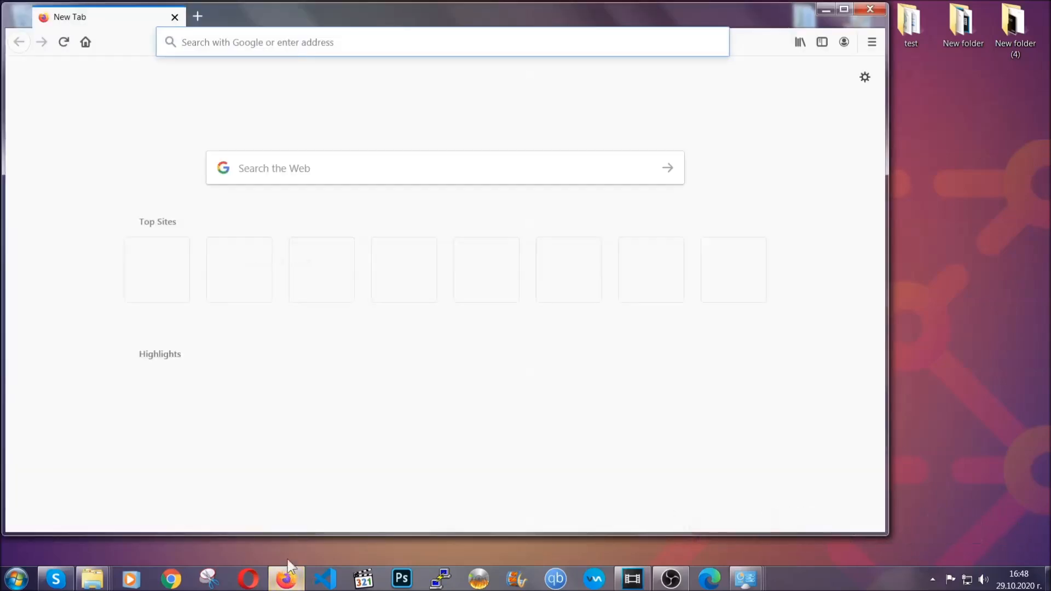
pyautogui.click(288, 41)
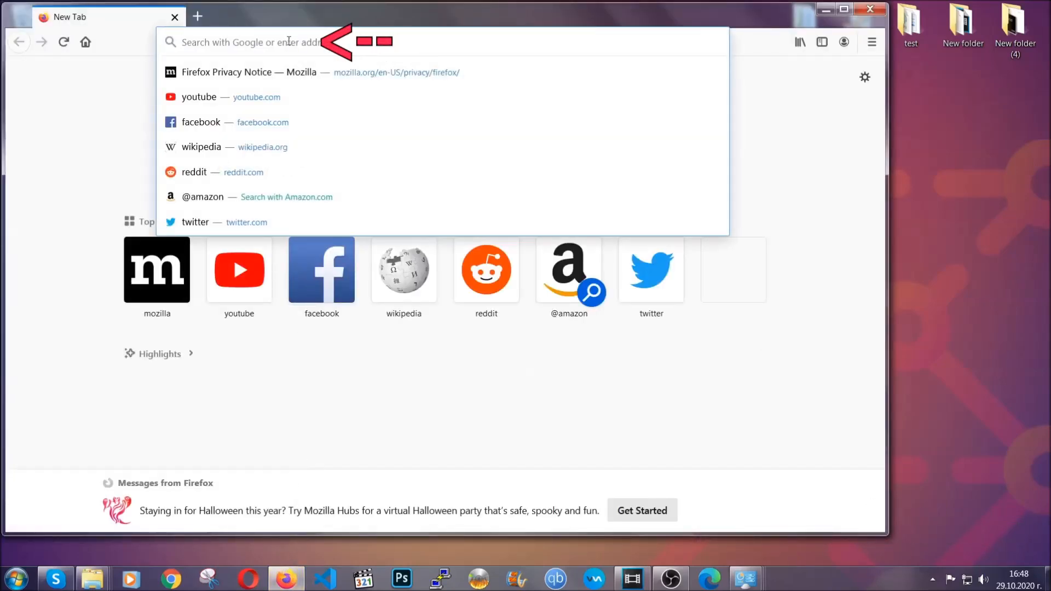
pyautogui.write('about:support')
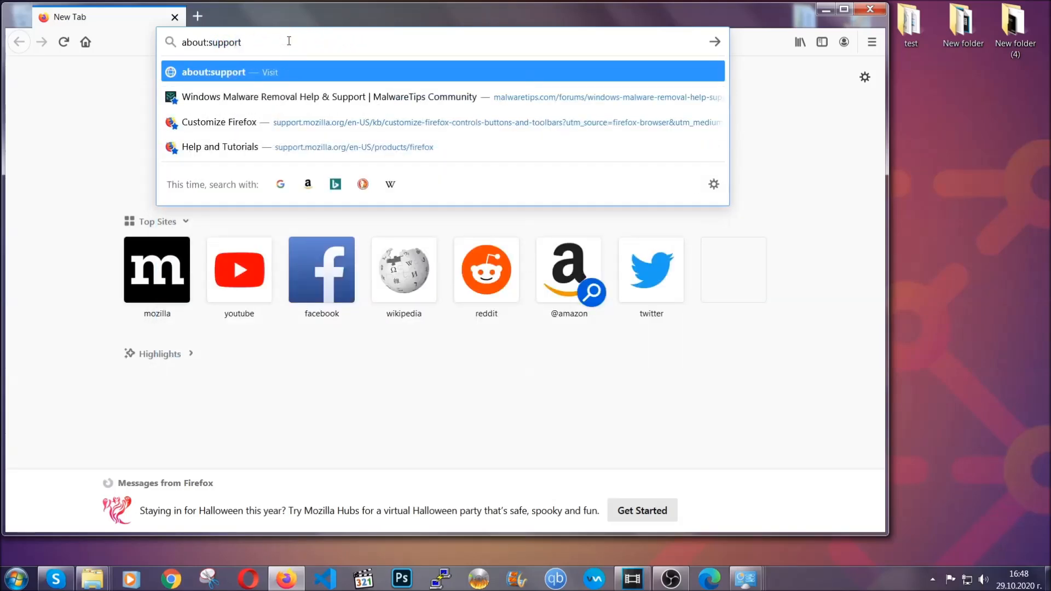
pyautogui.press('Return')
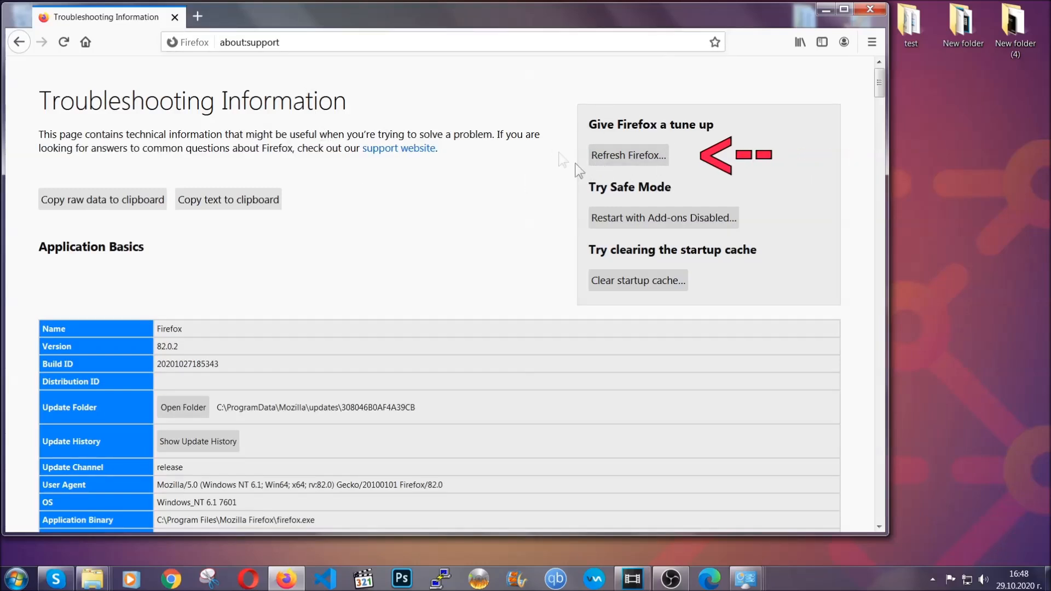
# Refresh Firefox to its default settings, finish the Import Wizard and minimize the browser
pyautogui.click(622, 160)
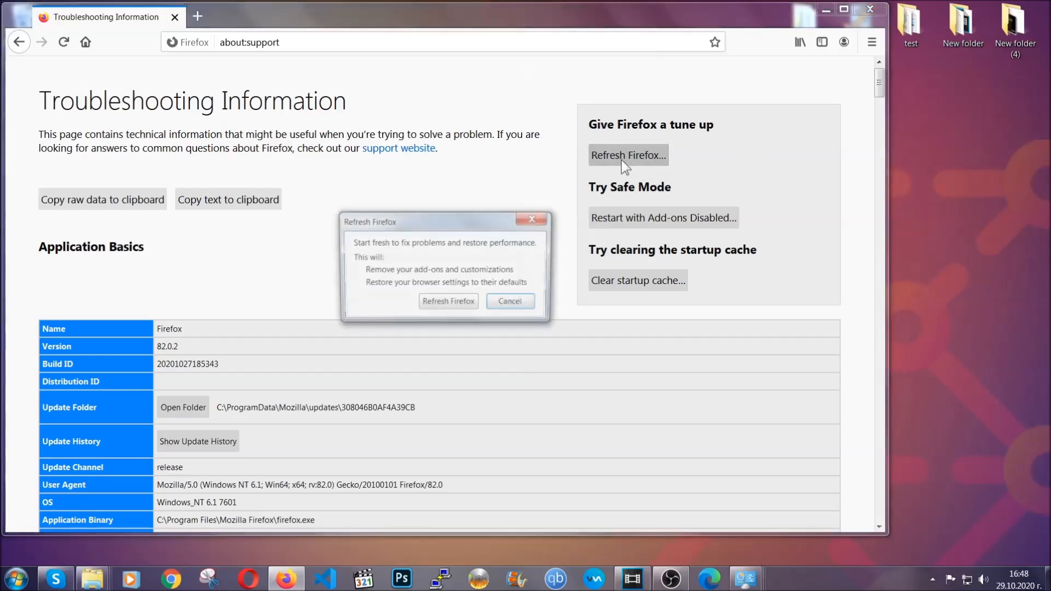
pyautogui.click(447, 303)
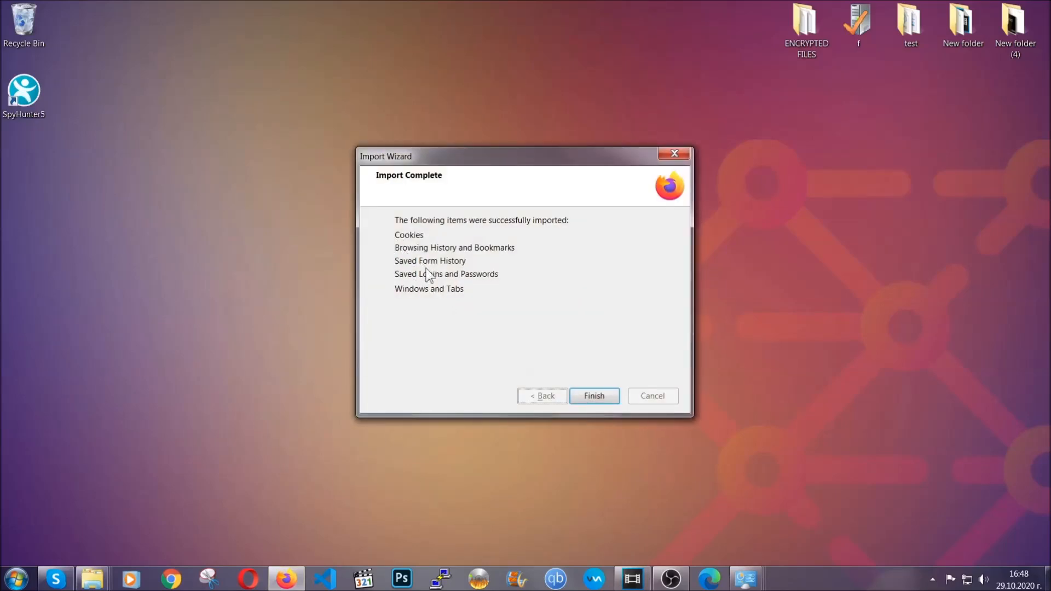
pyautogui.click(590, 397)
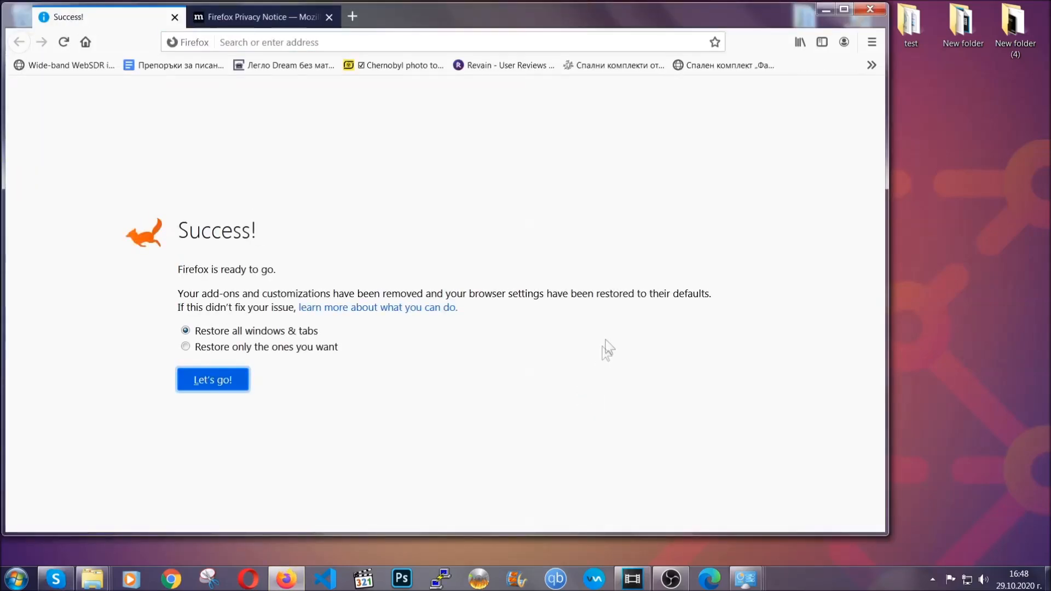
pyautogui.click(824, 10)
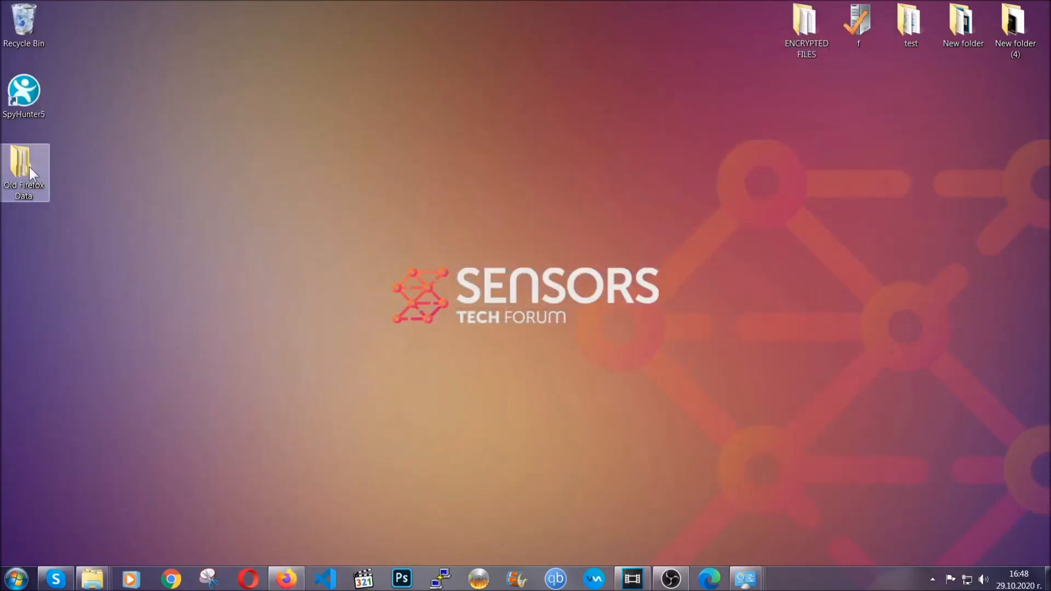
pyautogui.moveTo(7, 188)
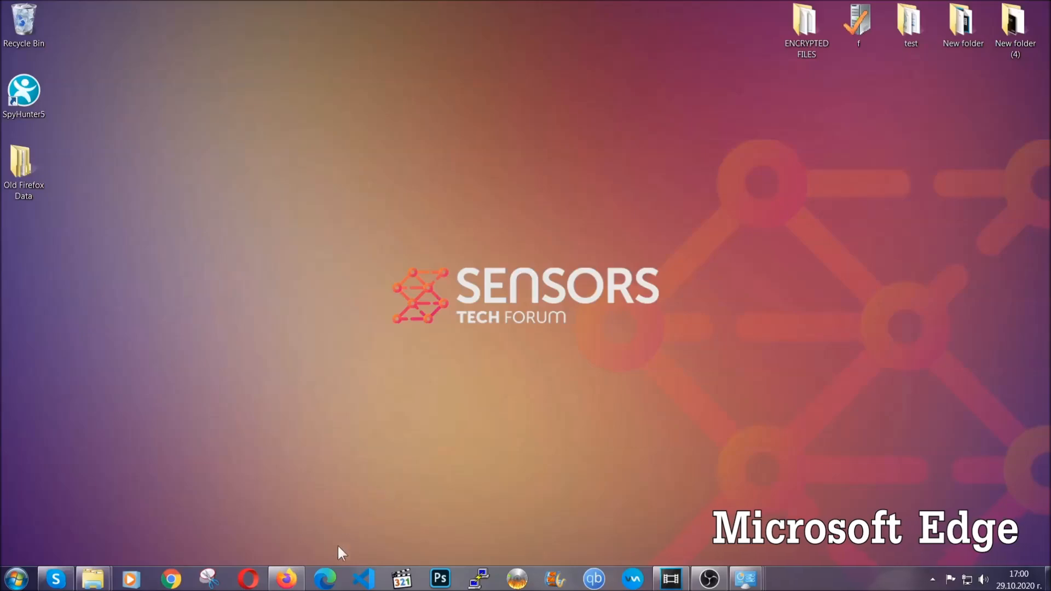
# Switch to Microsoft Edge and open edge://settings/clearBrowserData
pyautogui.click(326, 578)
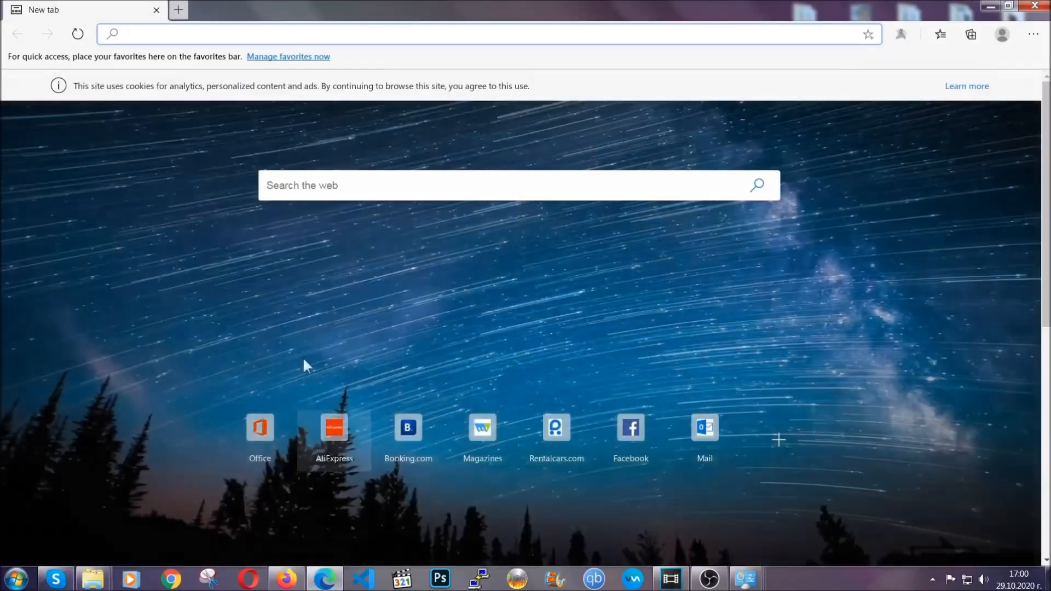
pyautogui.write('ed')
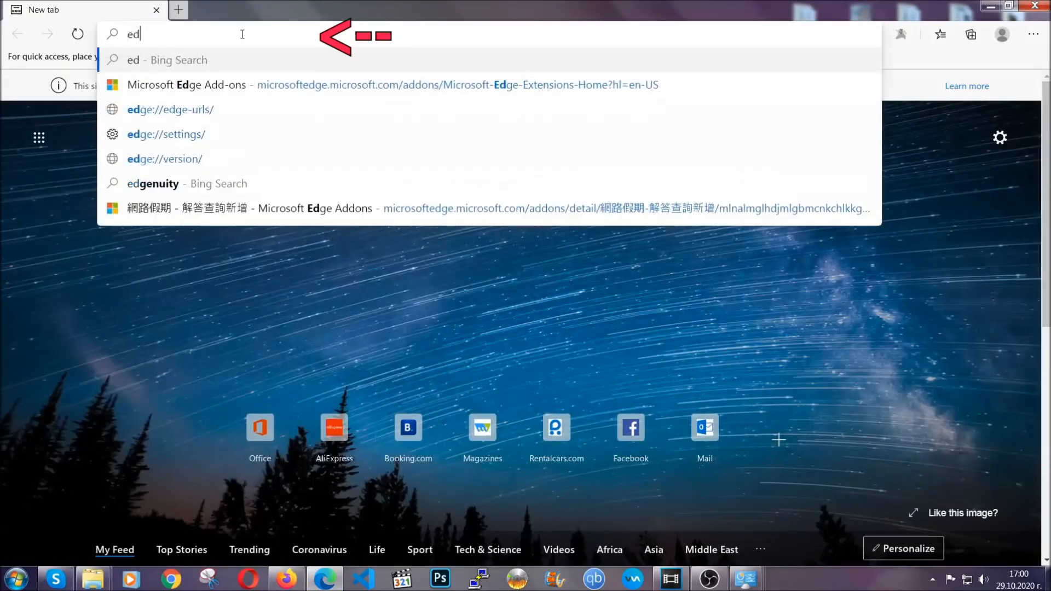
pyautogui.write('ge://')
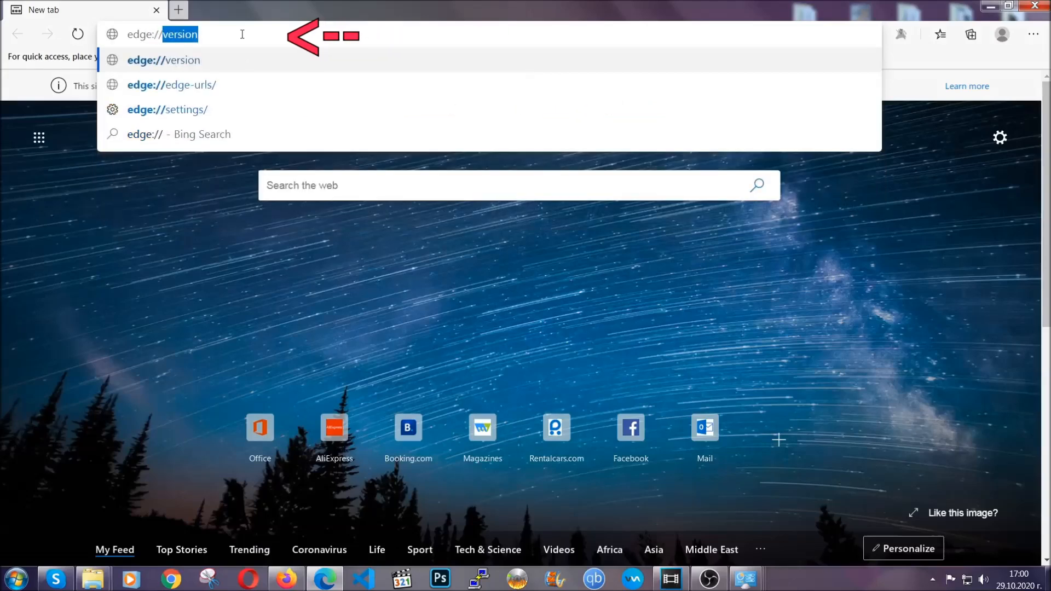
pyautogui.write('settings')
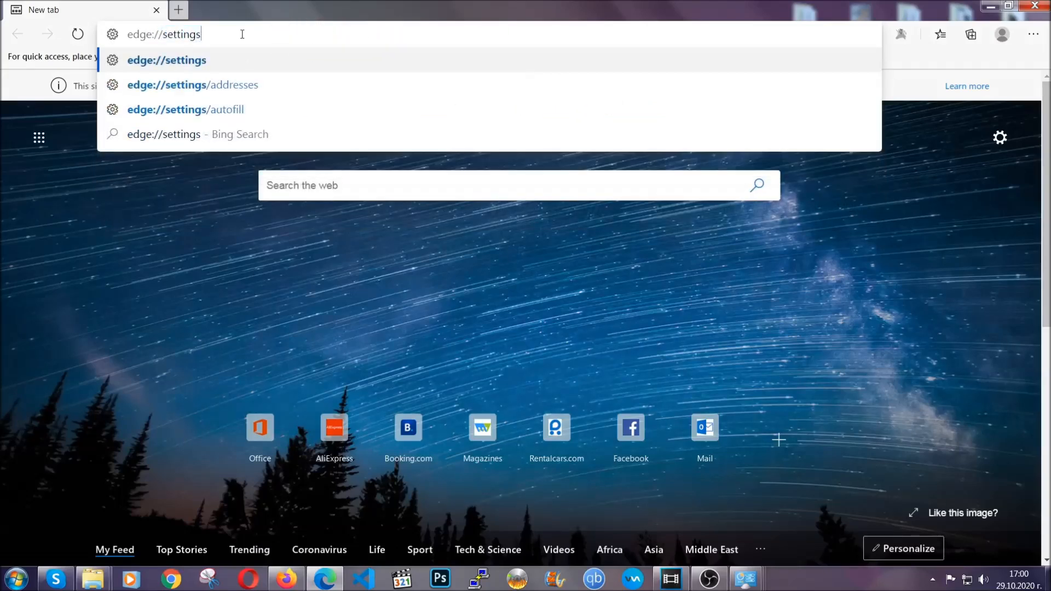
pyautogui.write('/clear')
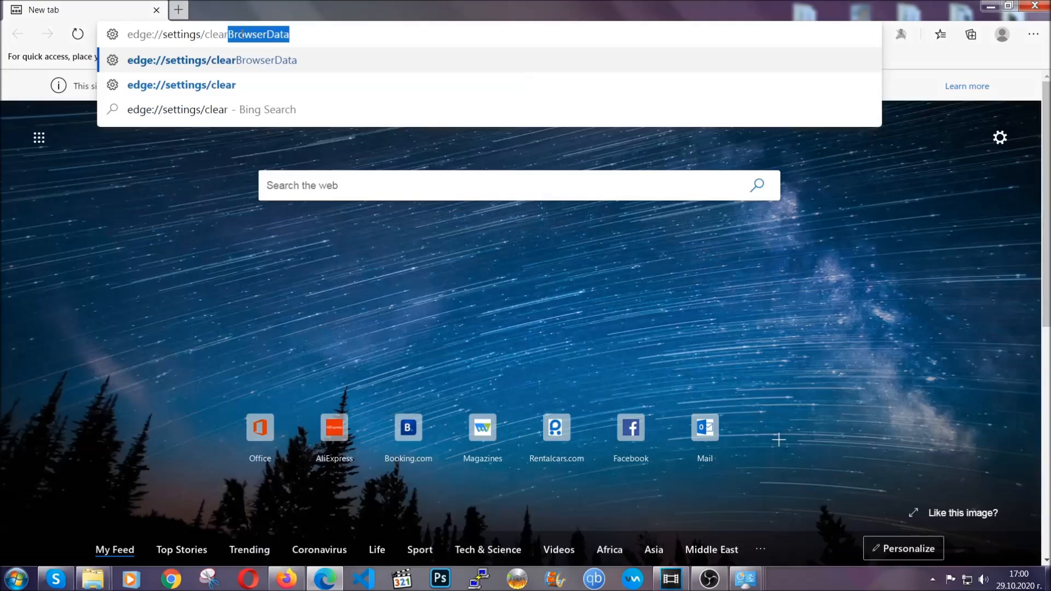
pyautogui.write('BrowserData')
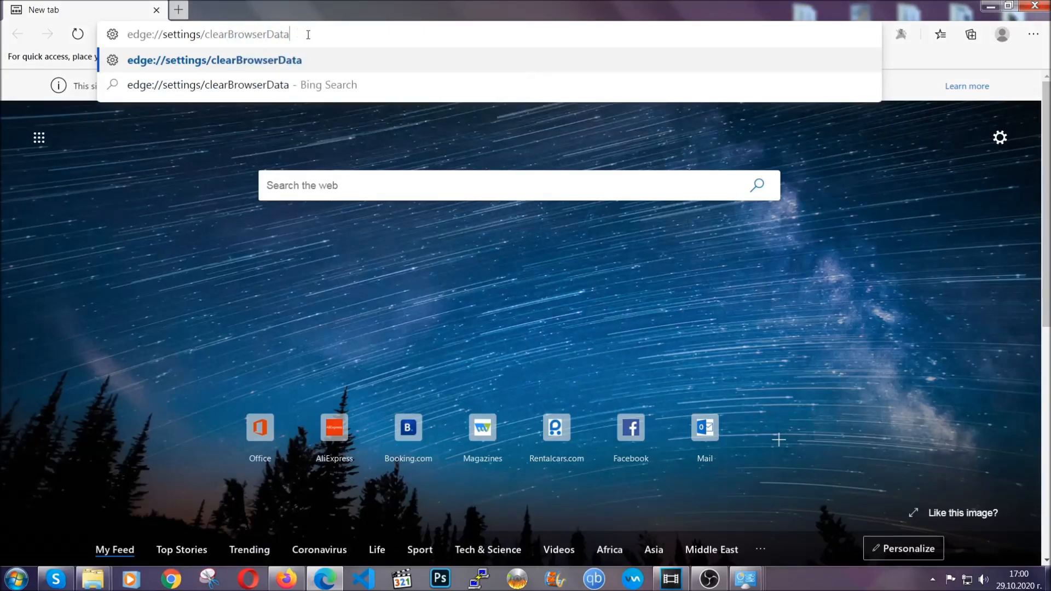
pyautogui.press('Return')
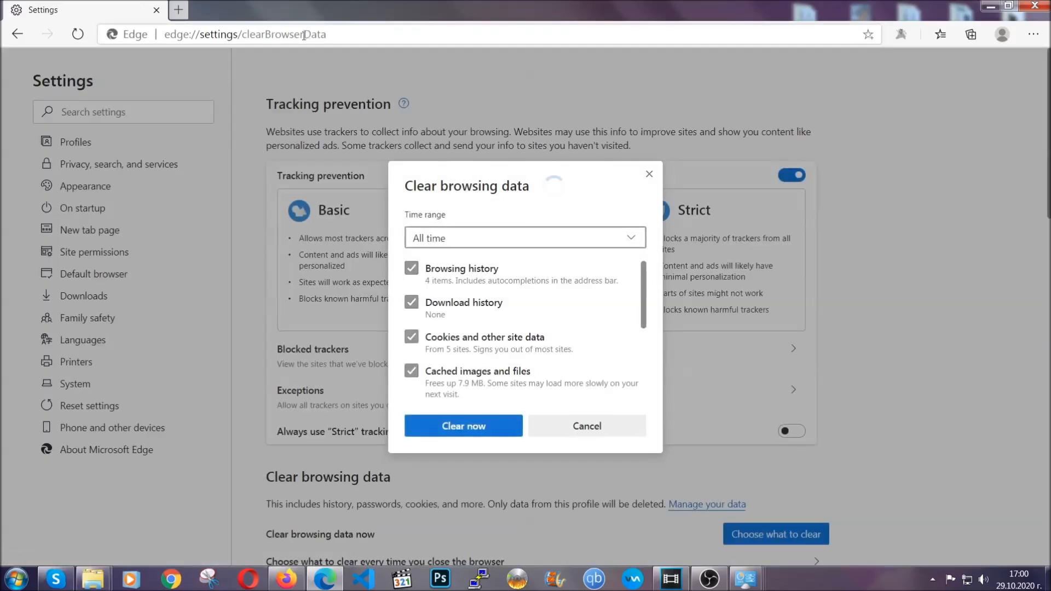
# Clear Edge's browsing data with the time range set to All time, leaving Passwords excluded
pyautogui.click(434, 243)
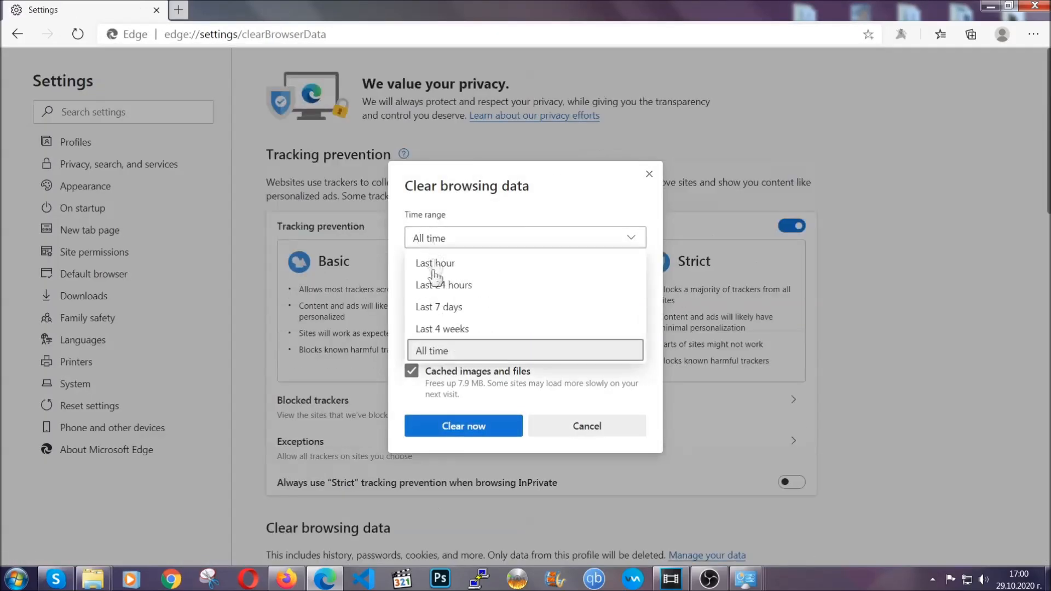
pyautogui.click(434, 349)
pyautogui.scroll(-2, 440, 339)
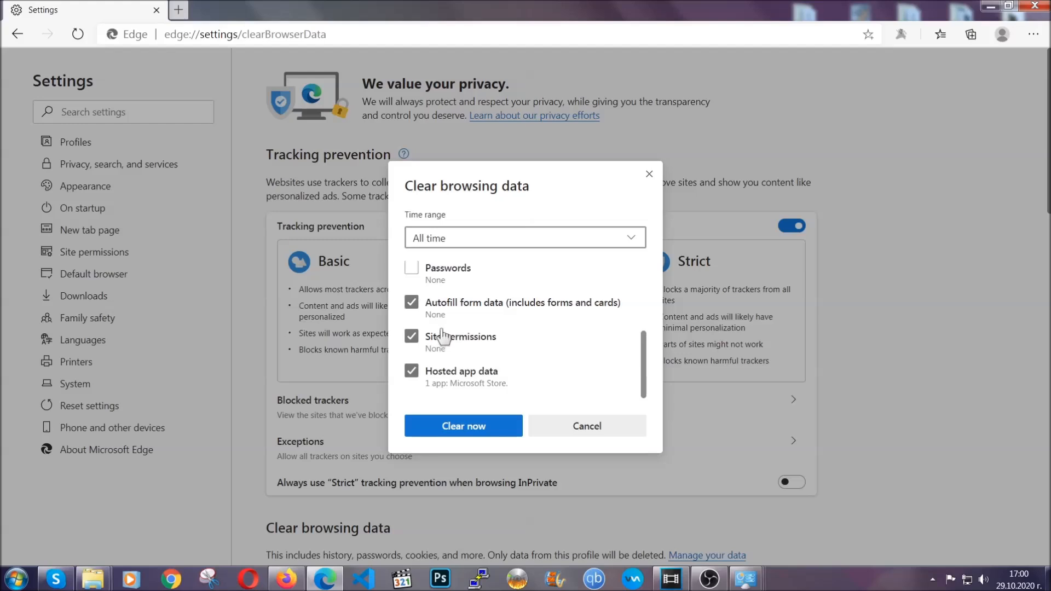
pyautogui.click(459, 429)
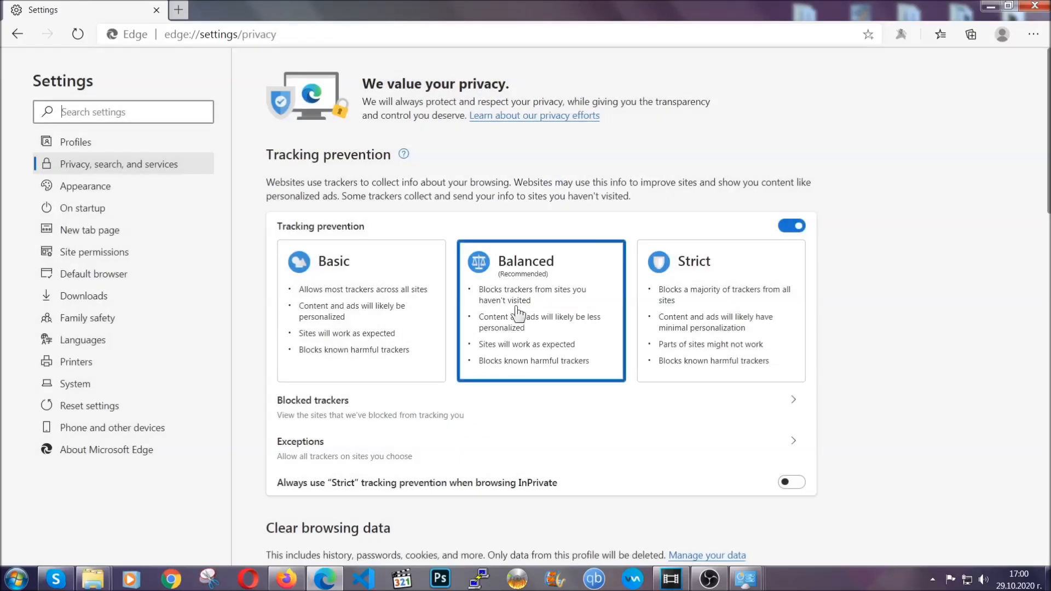
# Remove the 網路假期 - 解答查詢新增 extension on Edge's Extensions page and close the browser
pyautogui.click(1032, 35)
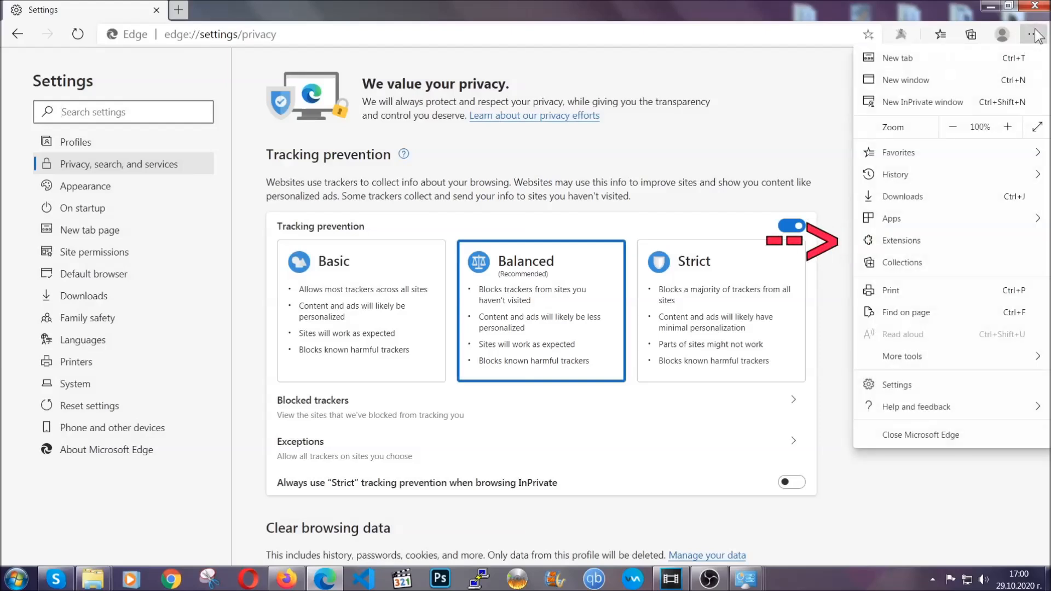
pyautogui.click(956, 234)
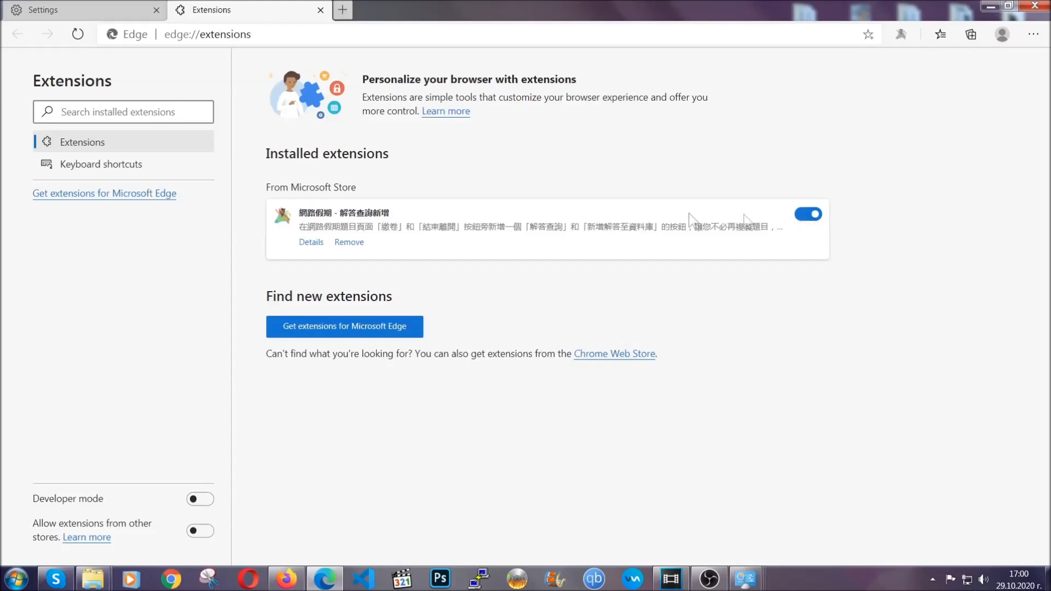
pyautogui.click(345, 245)
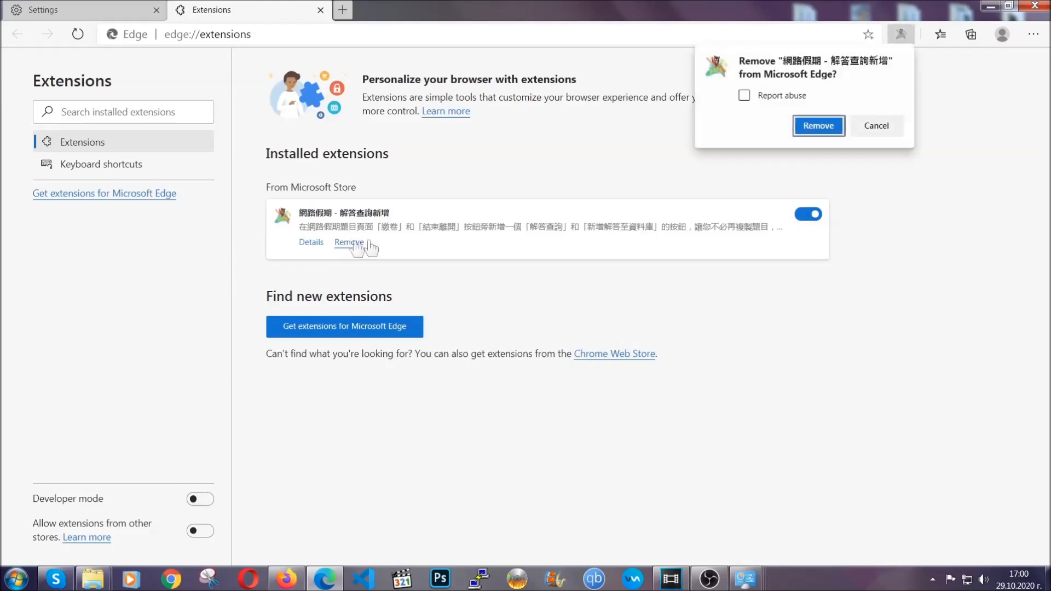
pyautogui.click(816, 125)
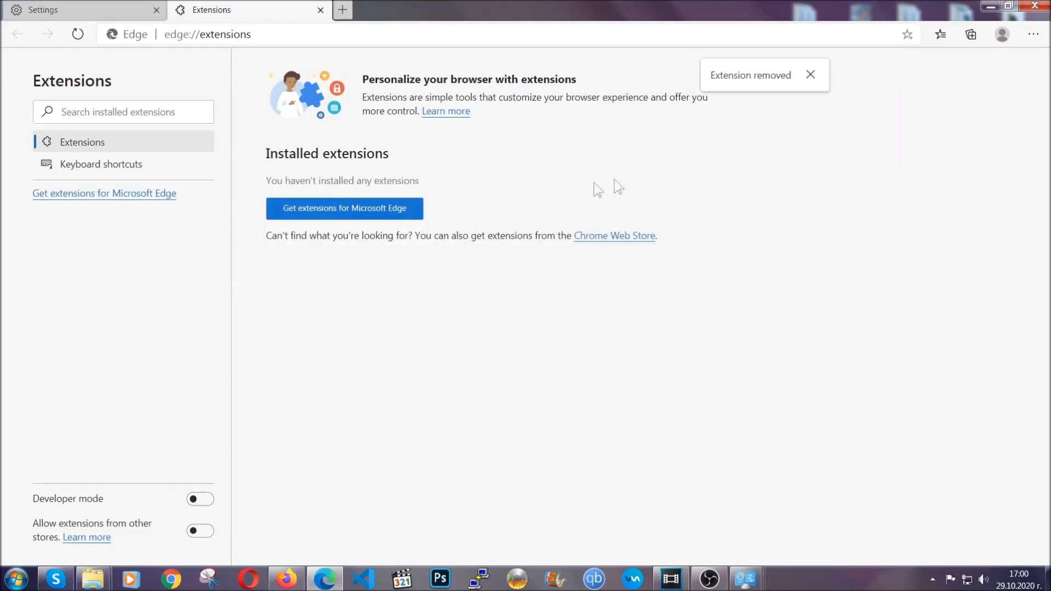
pyautogui.click(1040, 5)
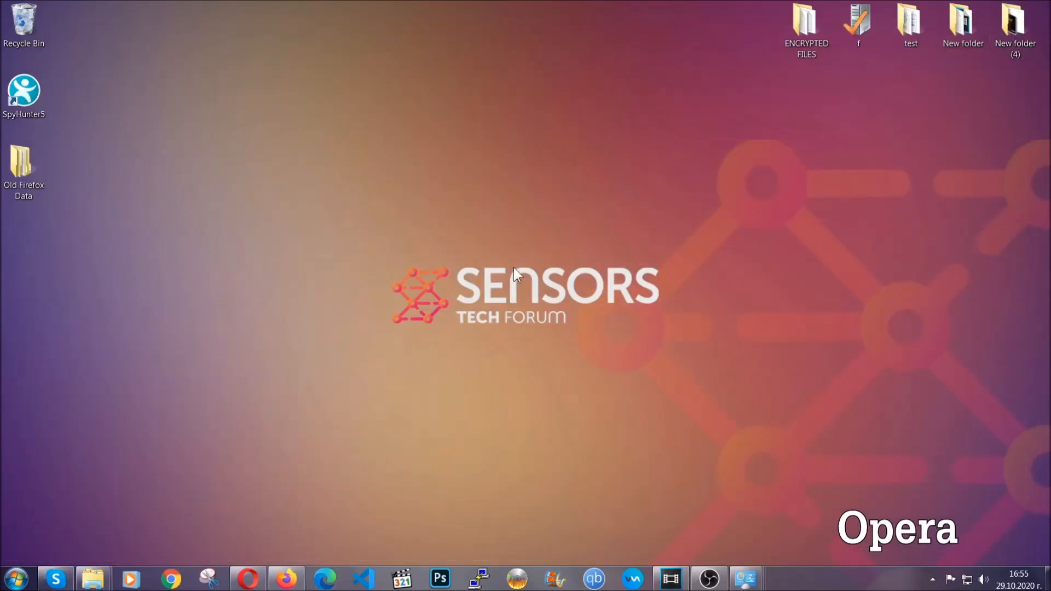
# Switch to Opera and open opera://settings/clearBrowserData
pyautogui.click(258, 575)
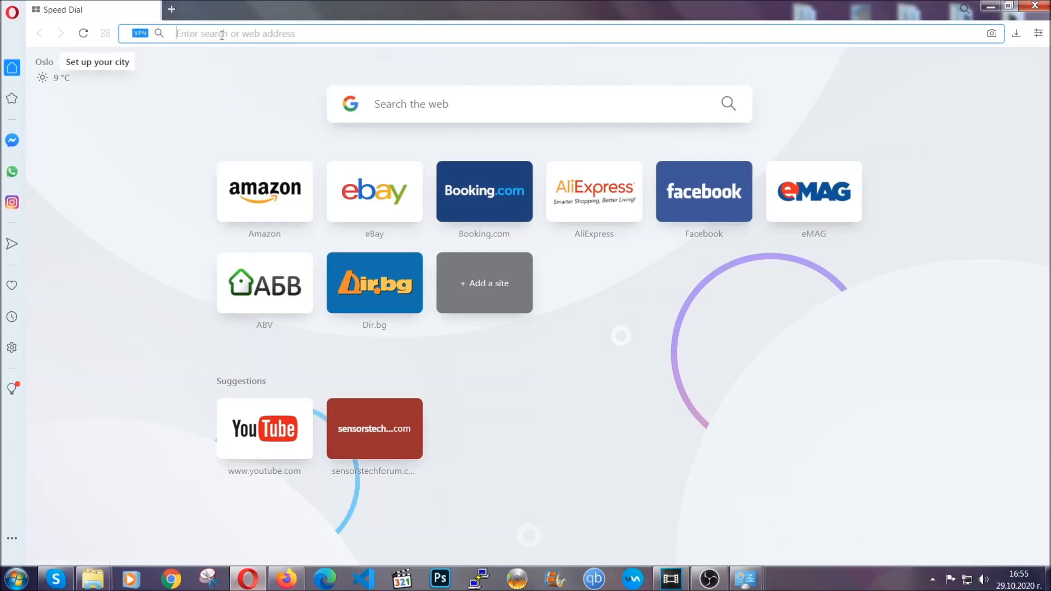
pyautogui.write('opera:')
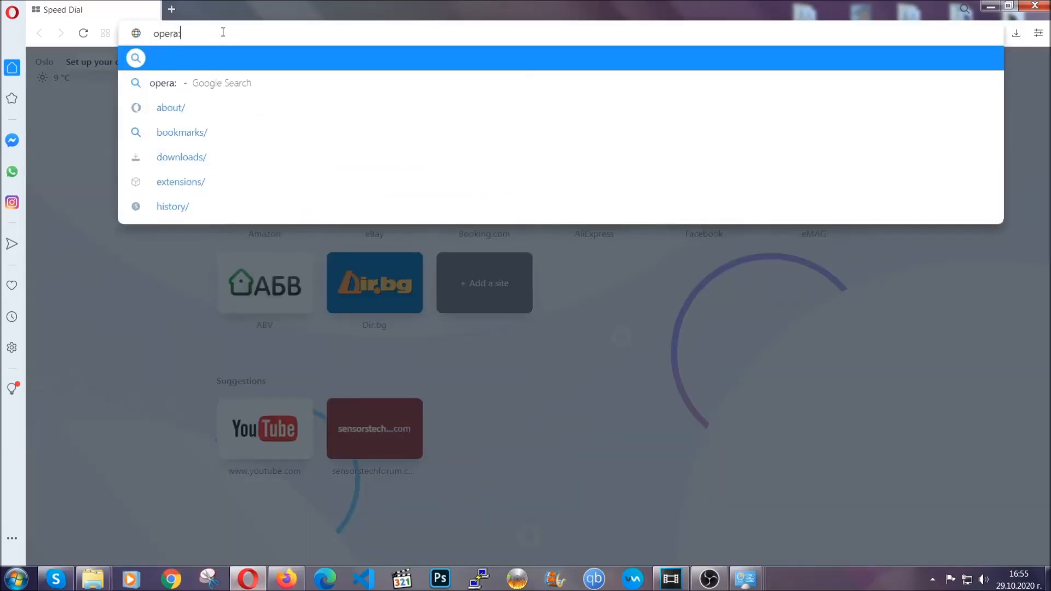
pyautogui.write('//setting')
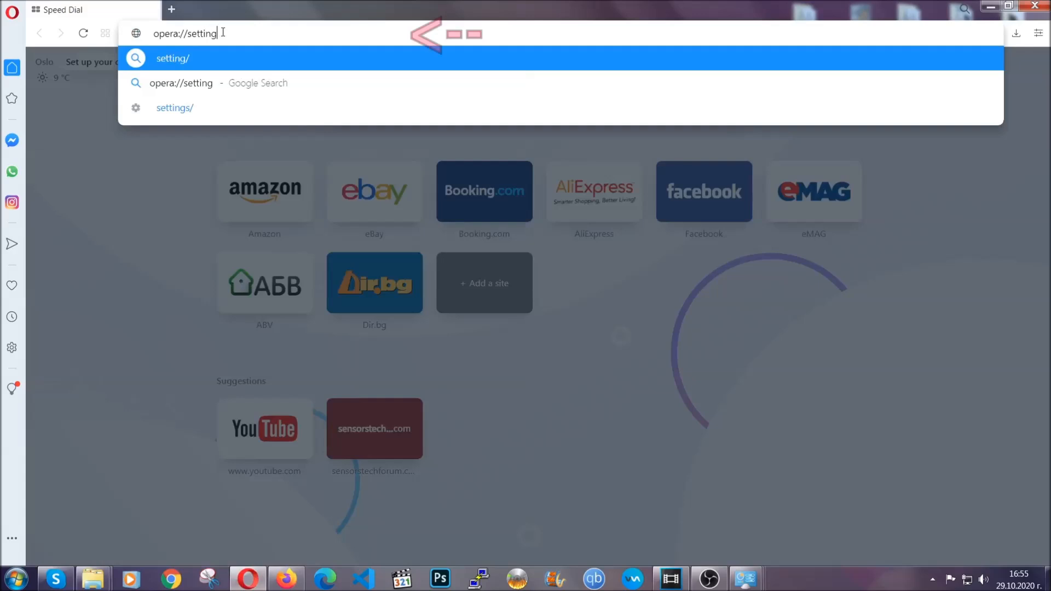
pyautogui.write('s/clearBrr')
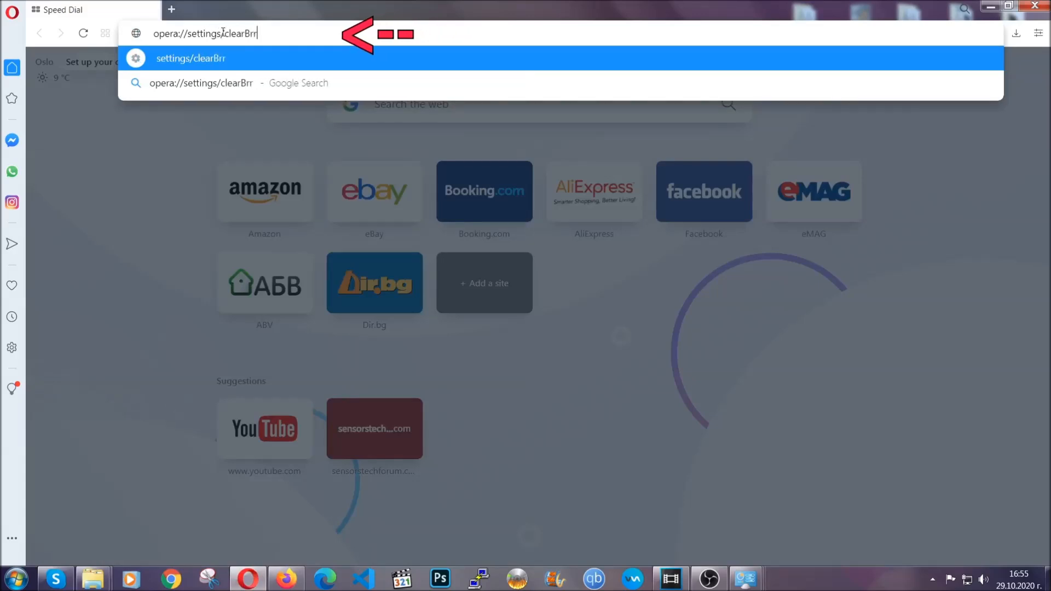
pyautogui.press('BackSpace')
pyautogui.write('owserDa')
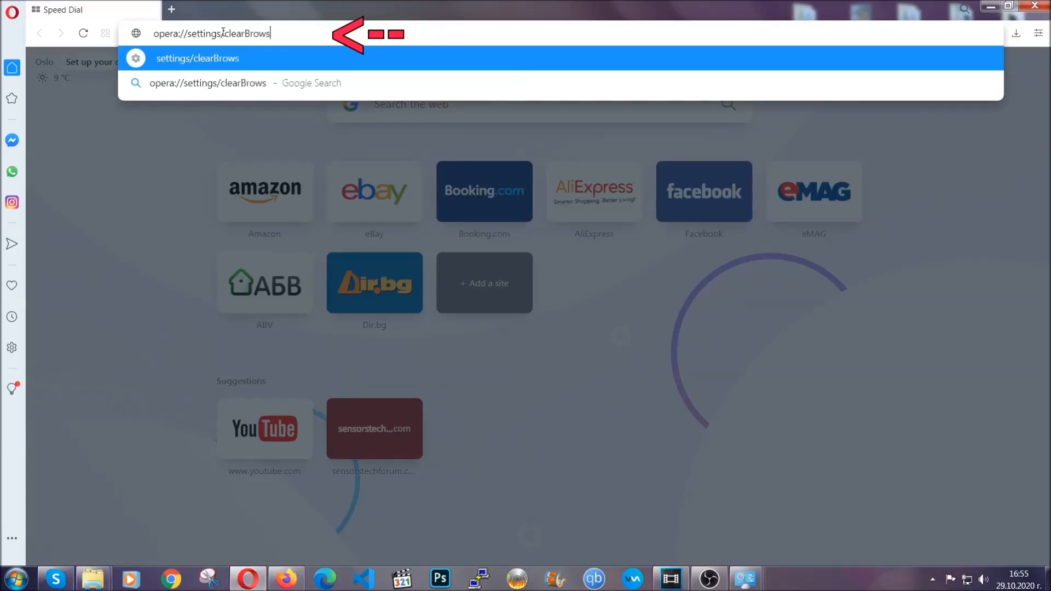
pyautogui.write('ta')
pyautogui.press('Return')
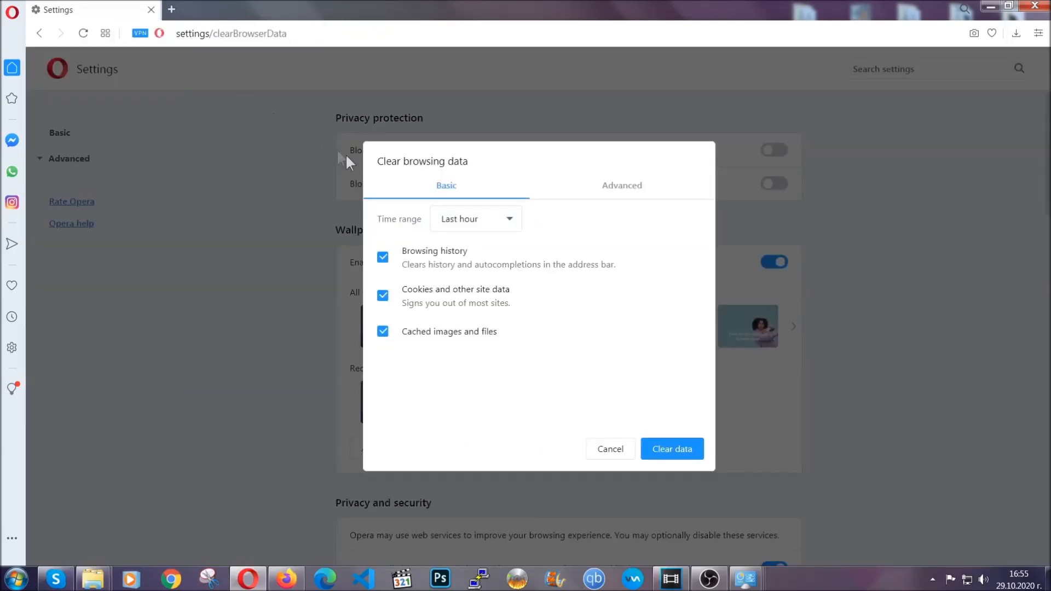
# Choose a time range in the advanced options and clear Opera's data, including autofill, Site Settings and hosted app data but excluding passwords
pyautogui.click(619, 189)
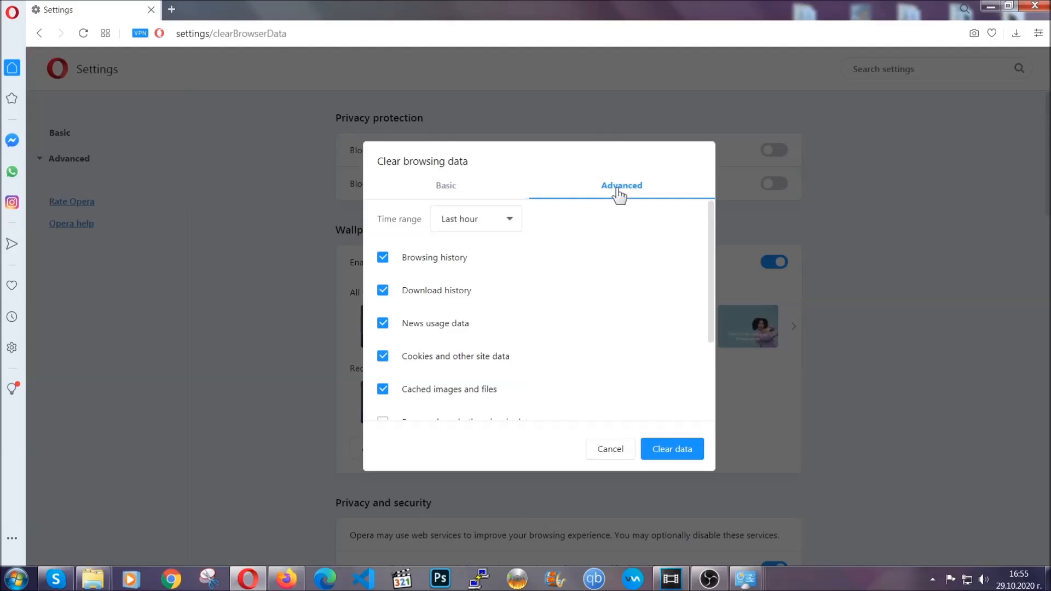
pyautogui.click(514, 221)
pyautogui.click(474, 285)
pyautogui.scroll(-1, 479, 293)
pyautogui.scroll(-2, 479, 293)
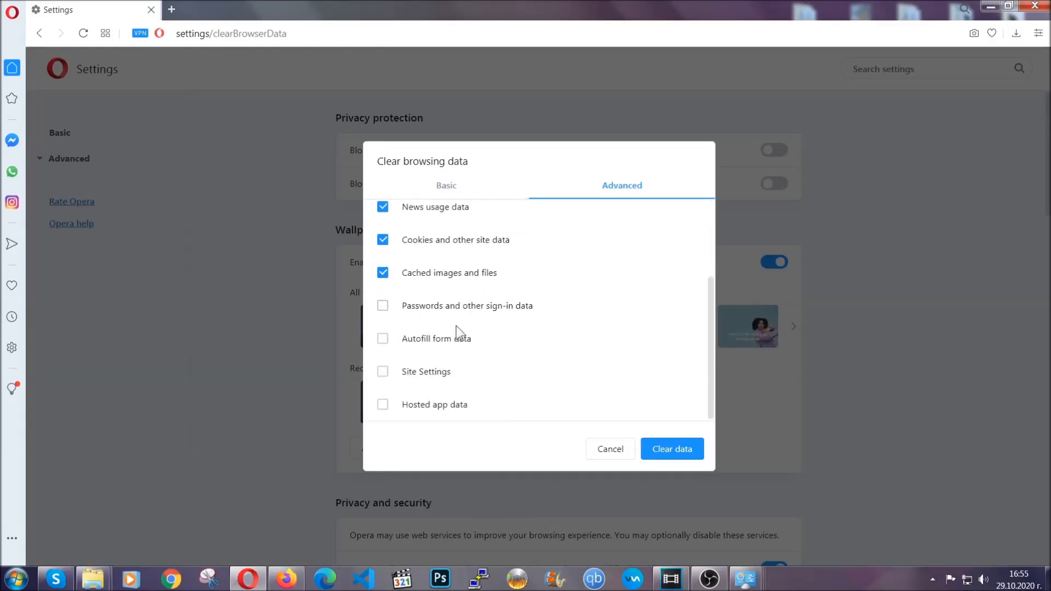
pyautogui.click(431, 374)
pyautogui.click(670, 452)
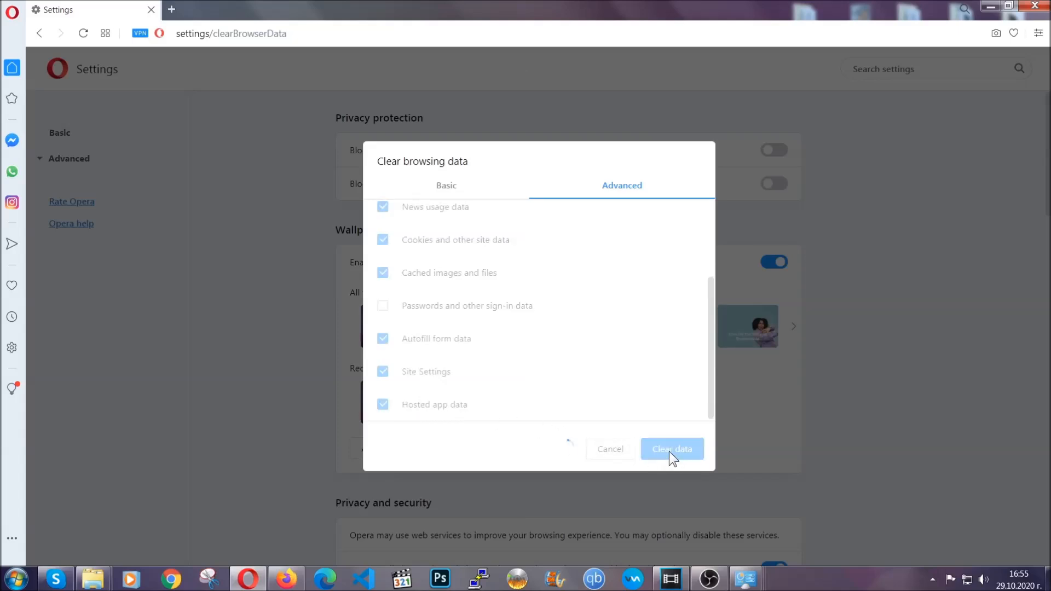